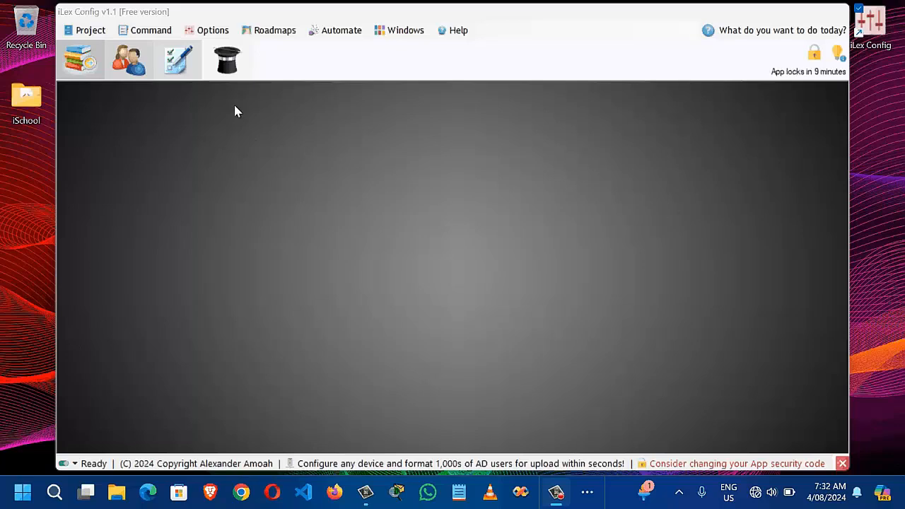
Step: Open Options > Command > Device Type Group and look up all 19 existing command groups
left_click(215, 33)
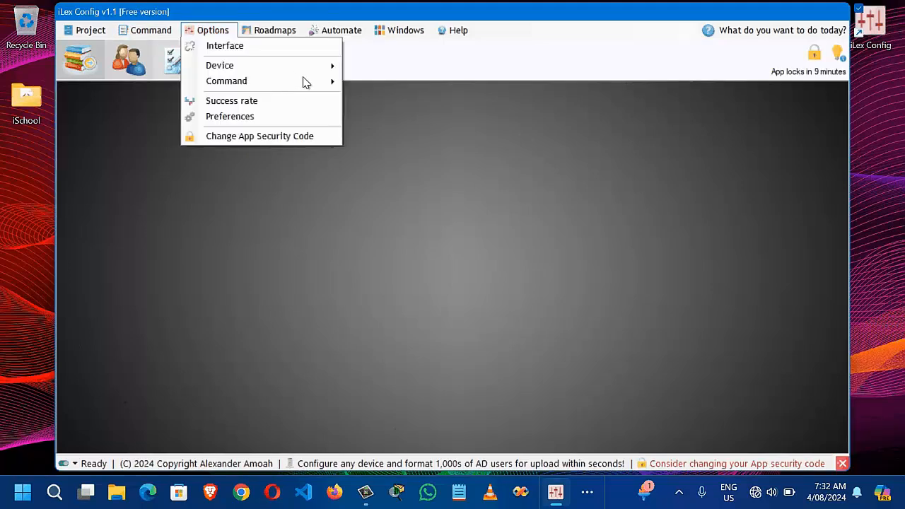
mouse_move(318, 85)
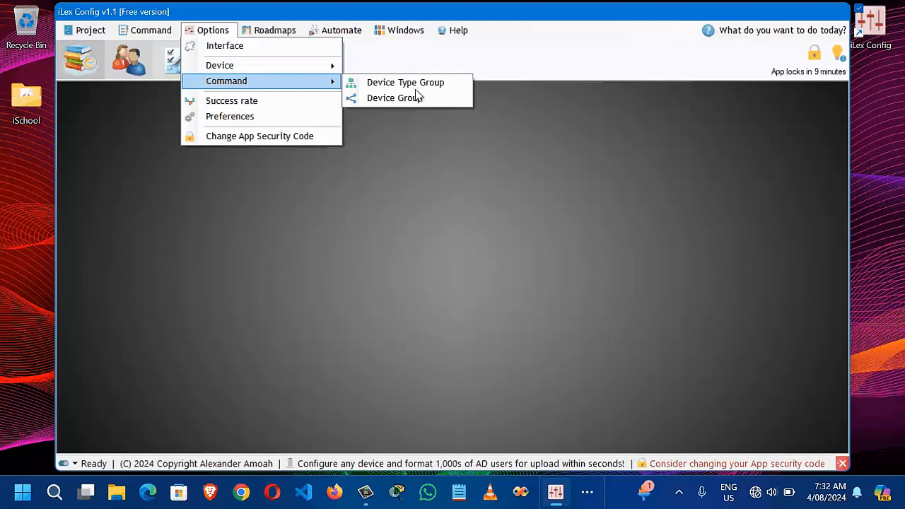
left_click(455, 89)
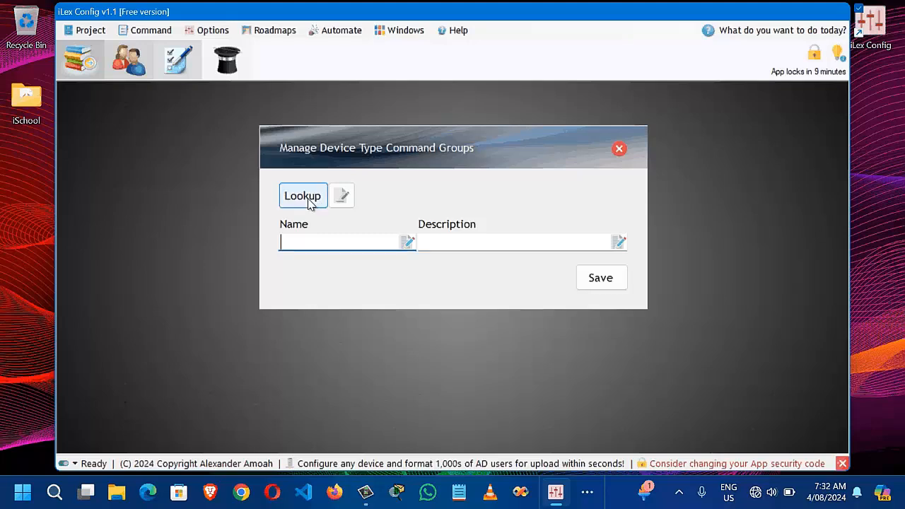
left_click(304, 198)
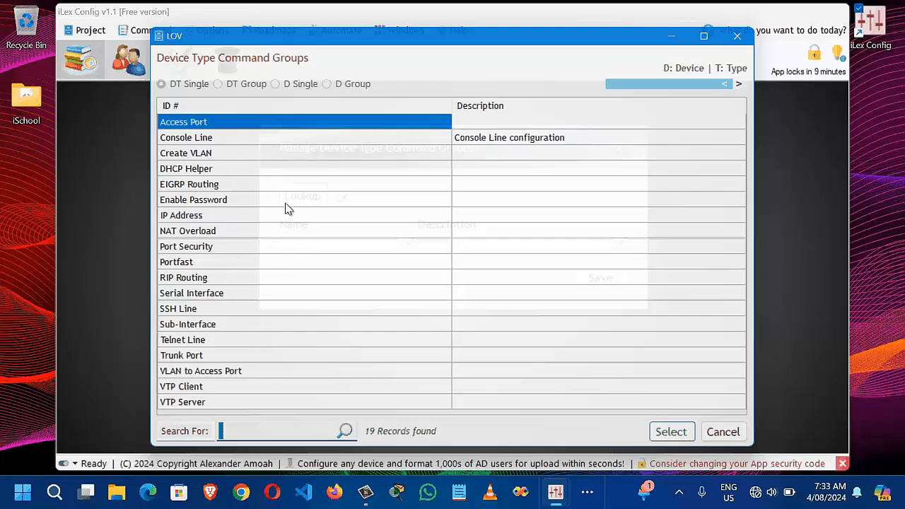
Step: Pick Port Security from the command group list and load it into the editor
left_click(204, 139)
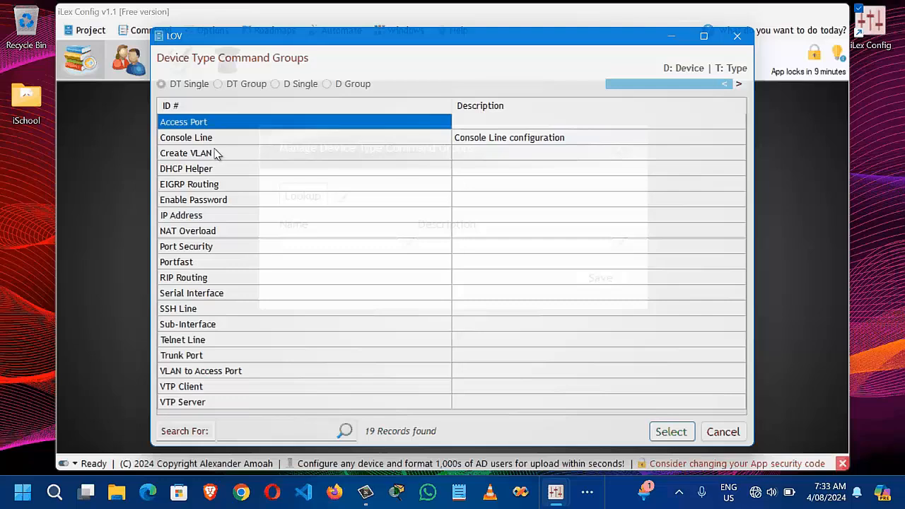
left_click(213, 144)
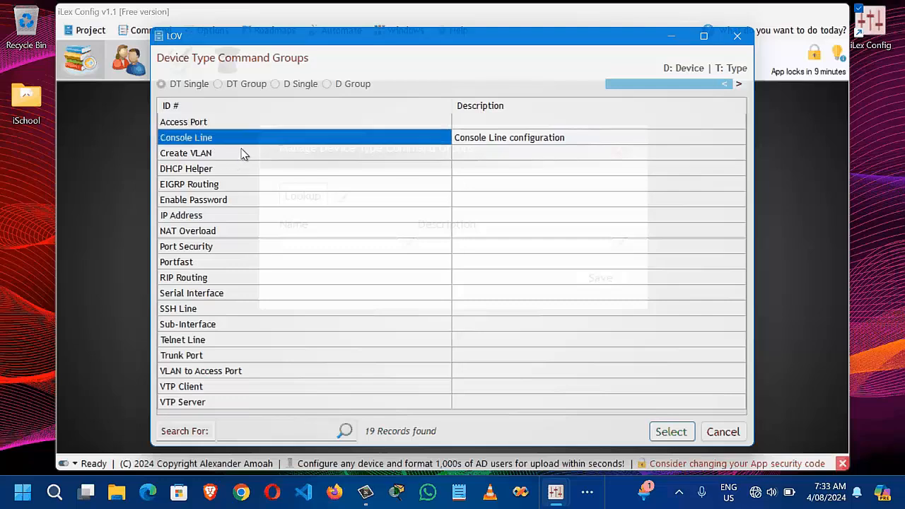
left_click(242, 154)
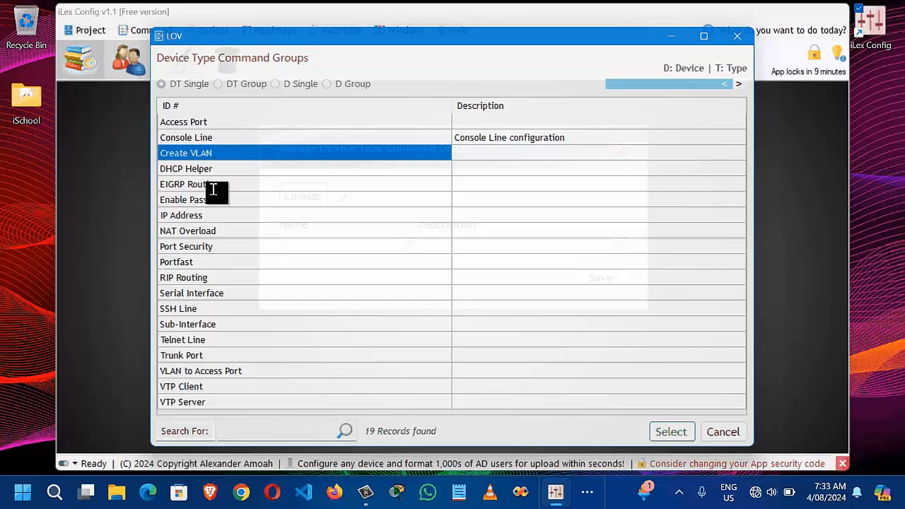
key("Down")
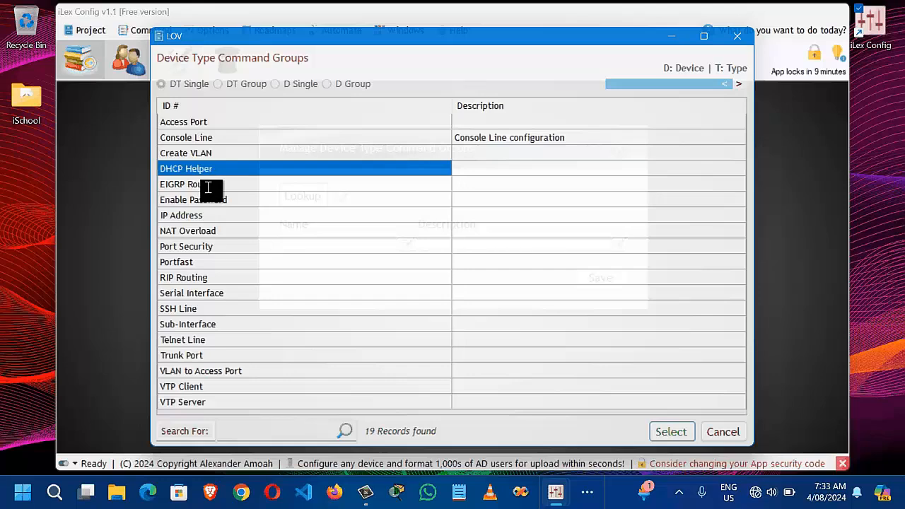
key("Down")
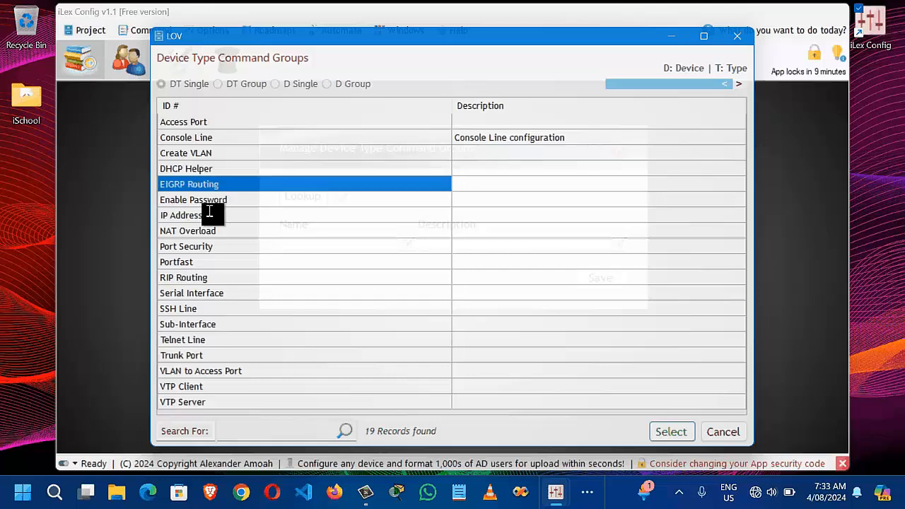
key("Down")
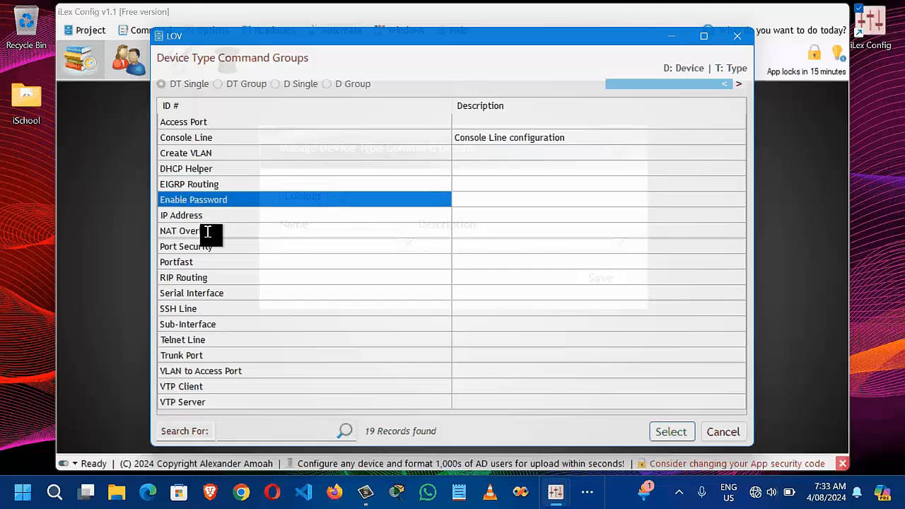
key("Down")
key("Down")
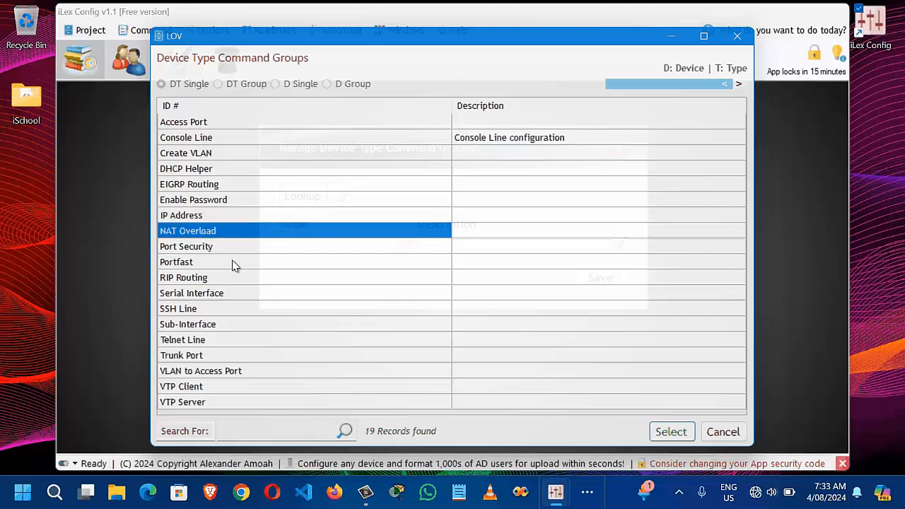
key("Down")
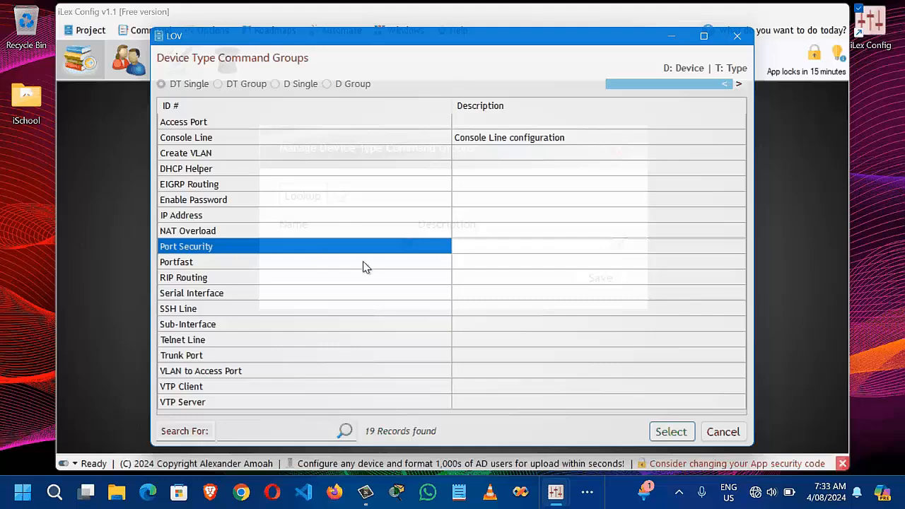
key("Return")
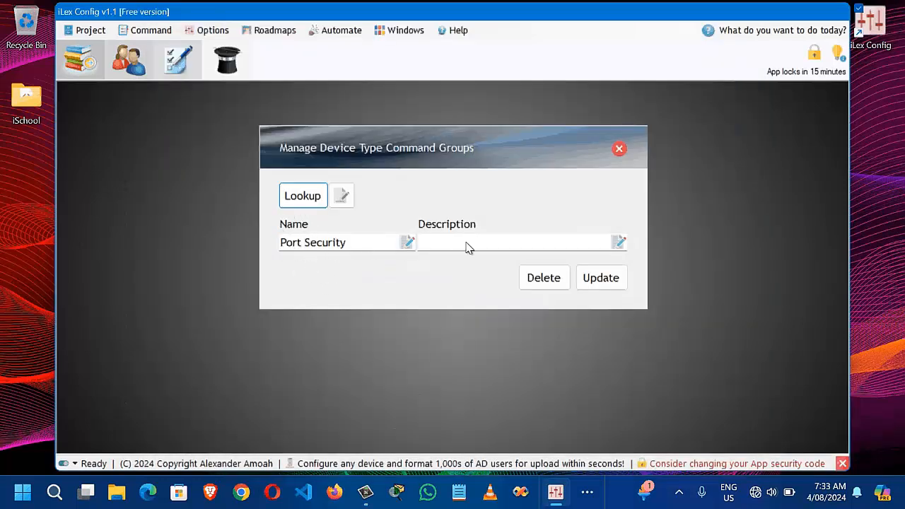
Step: Enter 'port security' as the Port Security group's description and update the record
key("Tab")
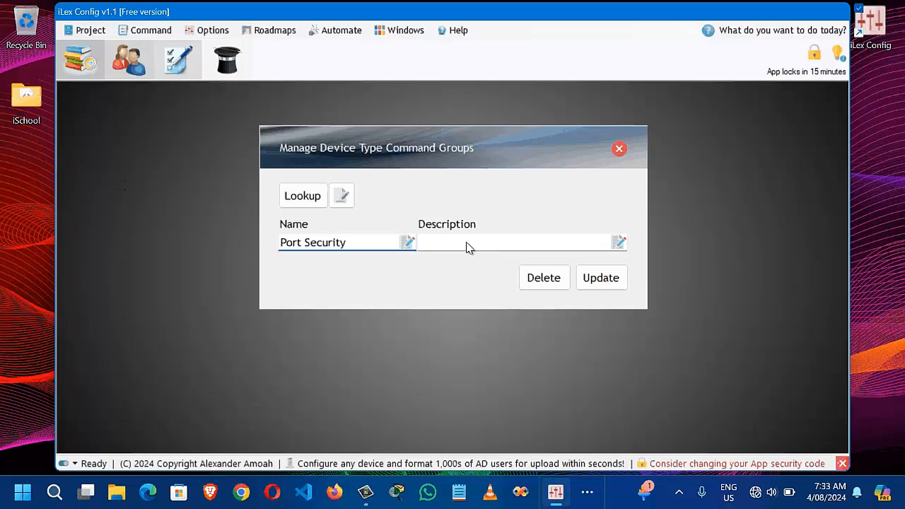
key("Tab")
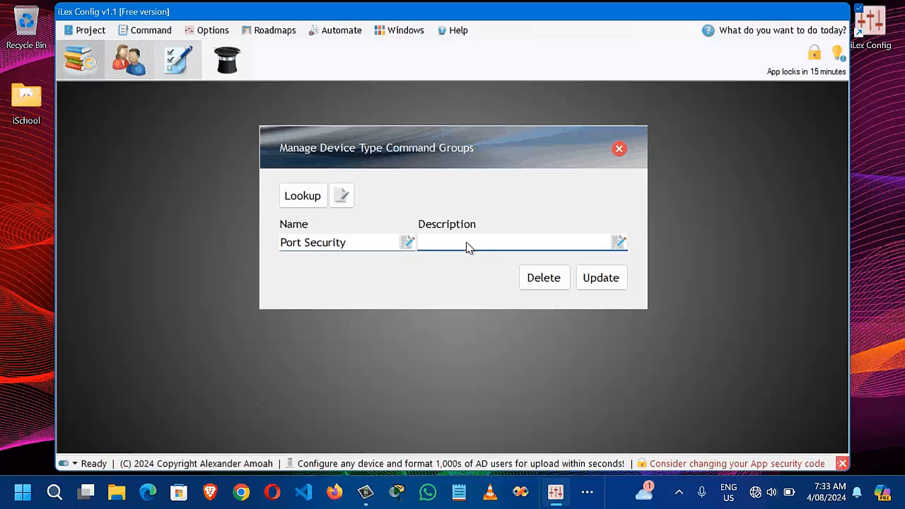
type("port security")
left_click(606, 283)
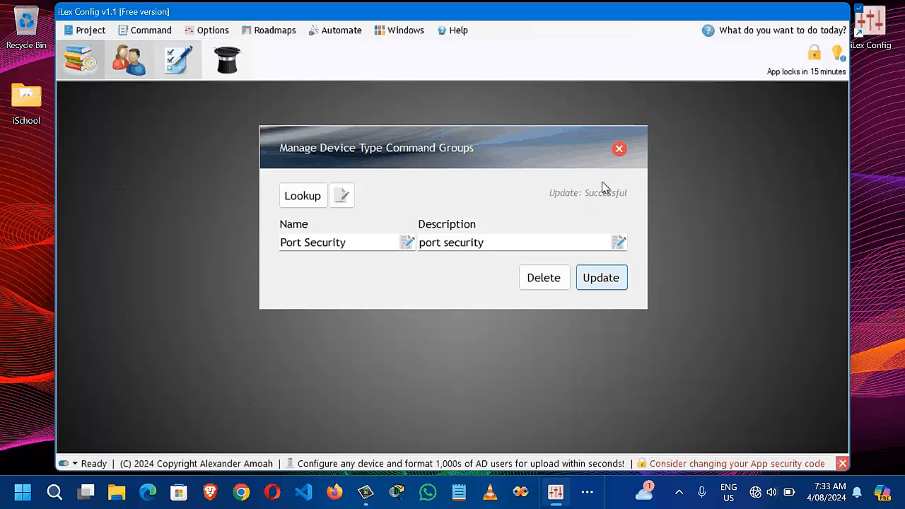
left_click(303, 197)
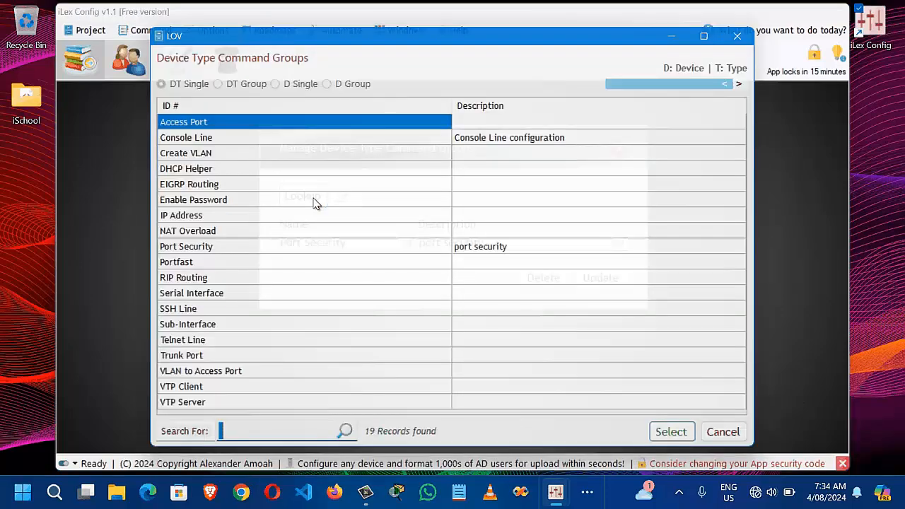
type("port")
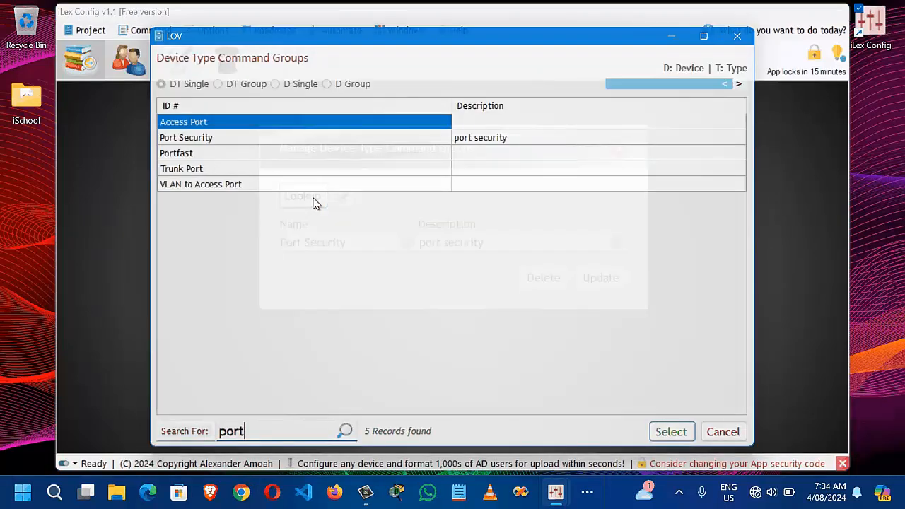
type(" se")
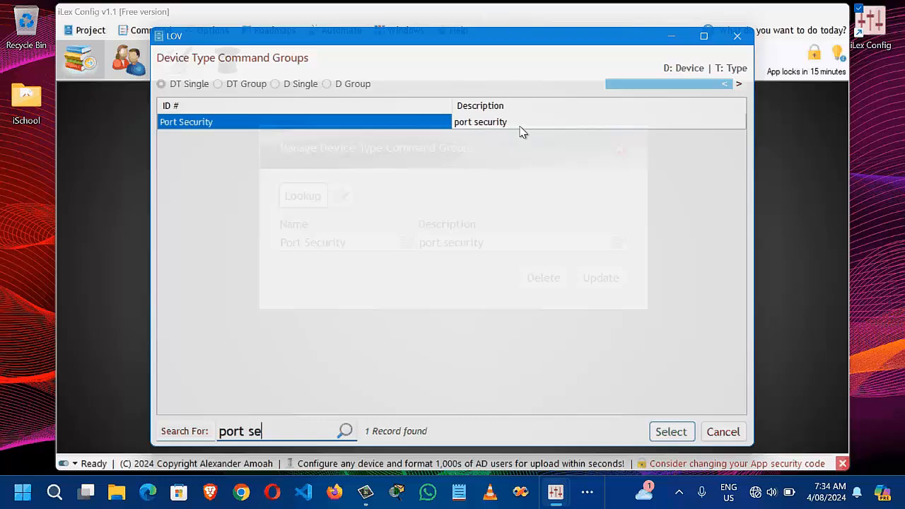
left_click(520, 127)
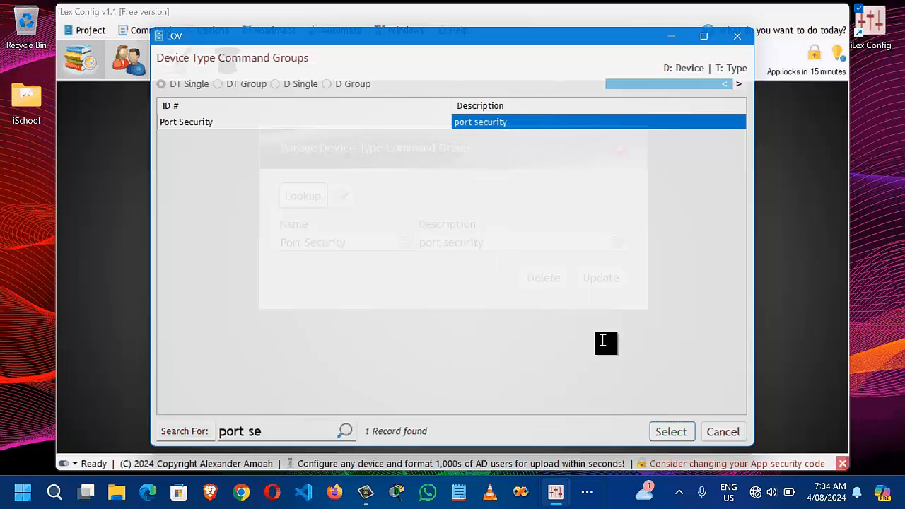
left_click(675, 433)
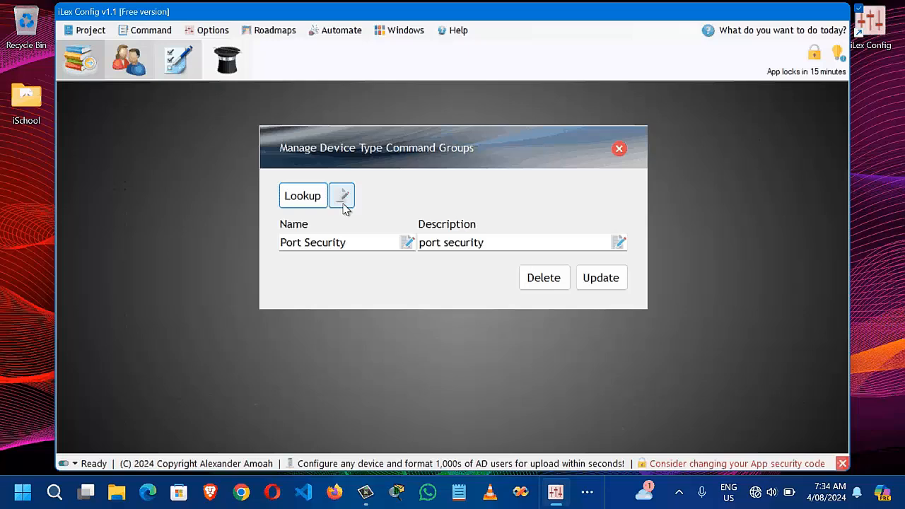
Step: Add a new record named 'New Command Group' with description 'For testing' and save it
left_click(343, 201)
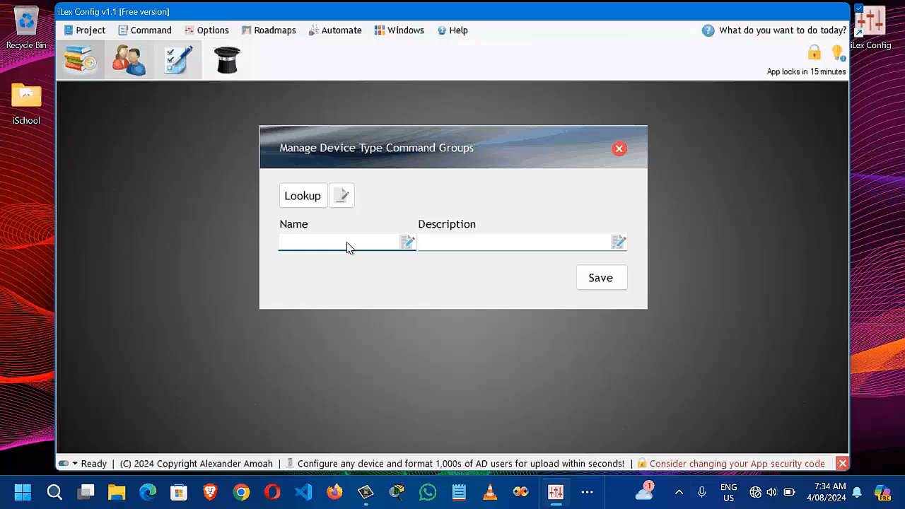
type("New Command Group")
left_click(466, 247)
type("For")
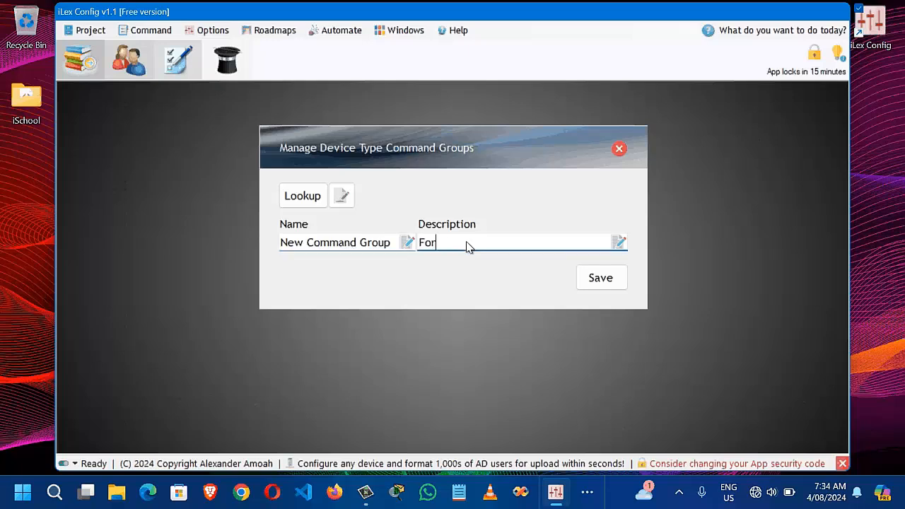
type(" testing")
left_click(601, 280)
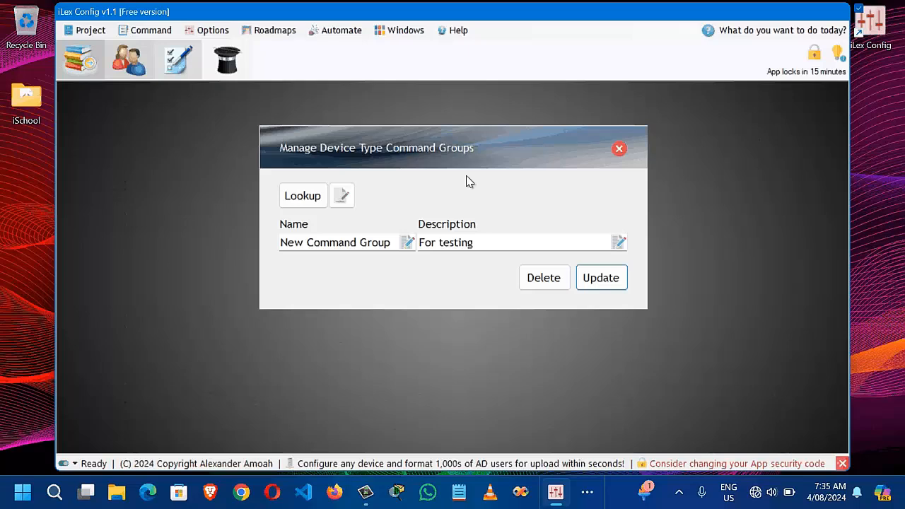
Step: Close the Manage Device Type Command Groups dialog
left_click(618, 151)
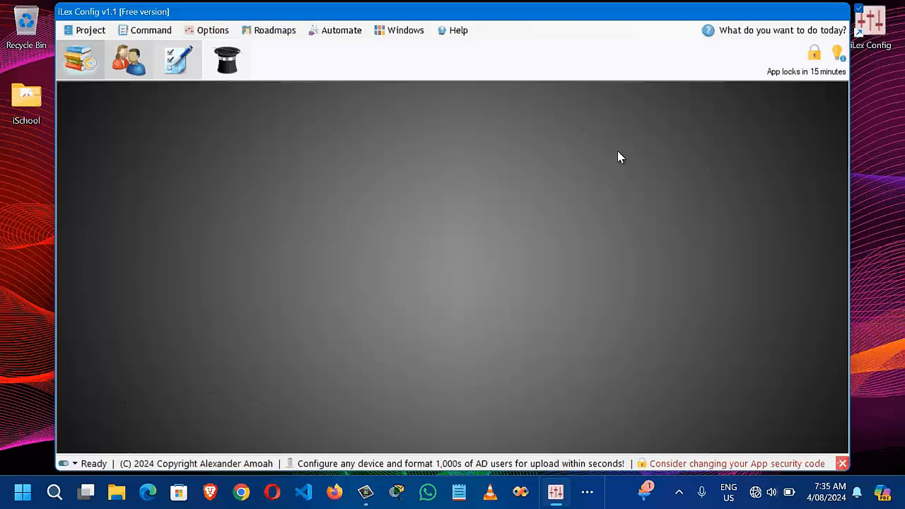
Step: Open the device command group editor, load Sub-Interfaces via Lookup, then start a blank entry
left_click(206, 36)
mouse_move(316, 84)
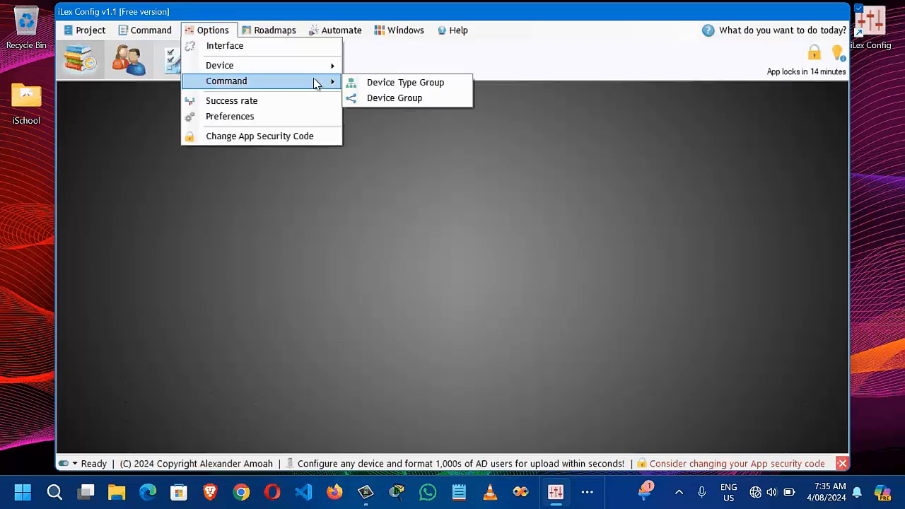
left_click(444, 101)
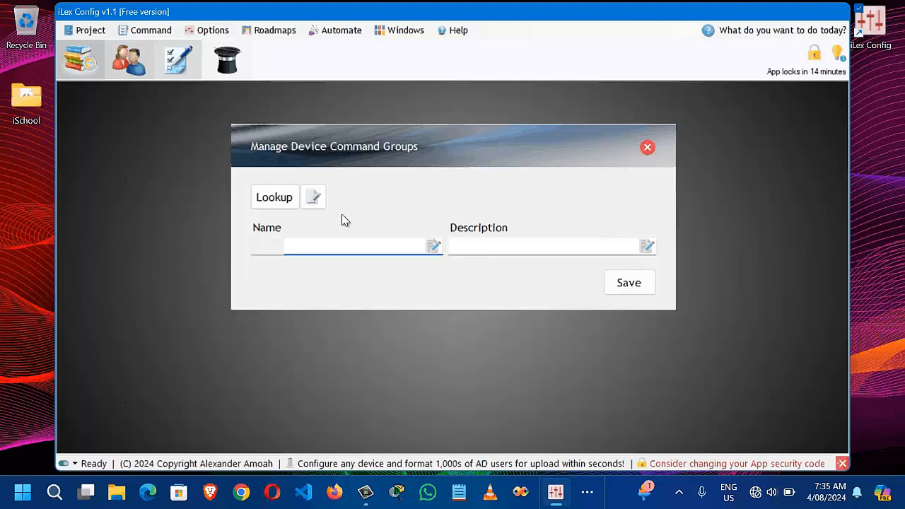
left_click(275, 198)
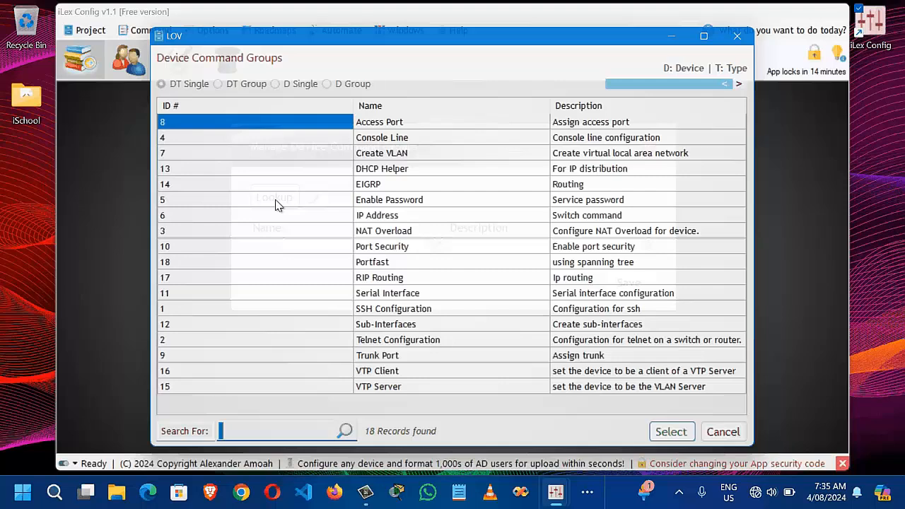
left_click(390, 323)
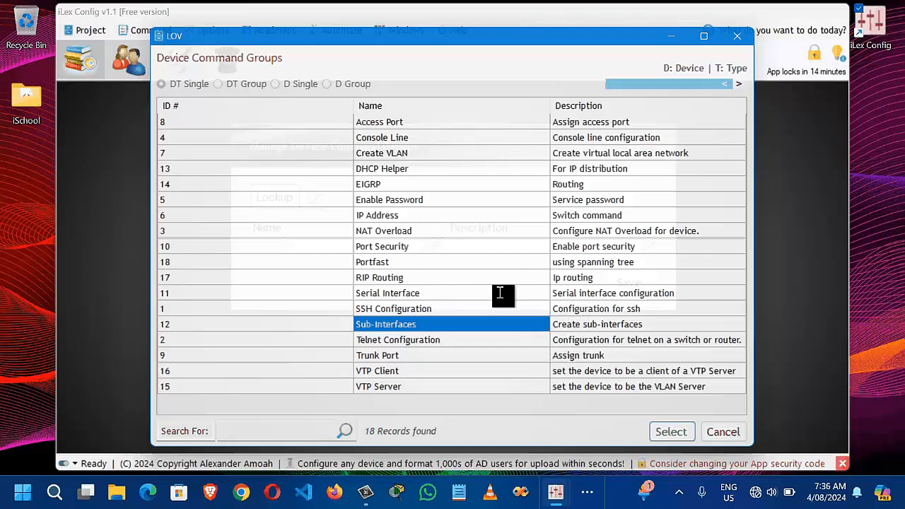
left_click(678, 433)
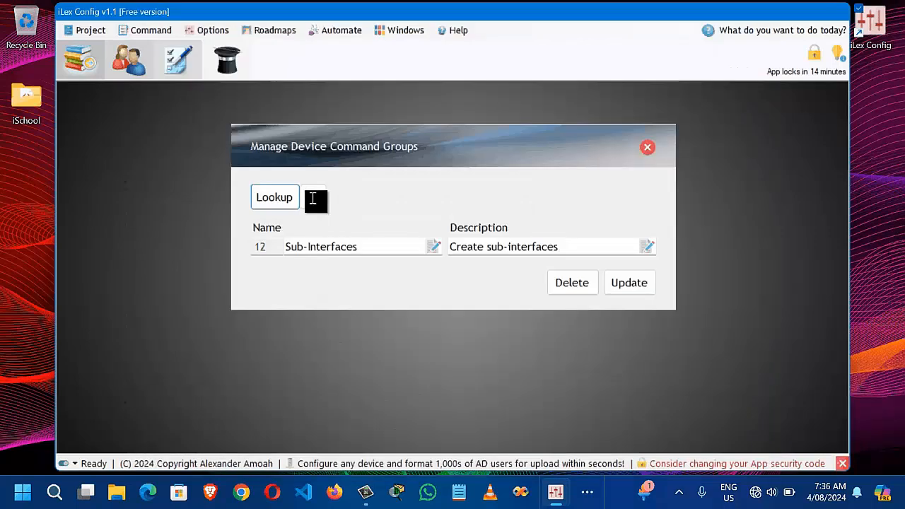
left_click(313, 197)
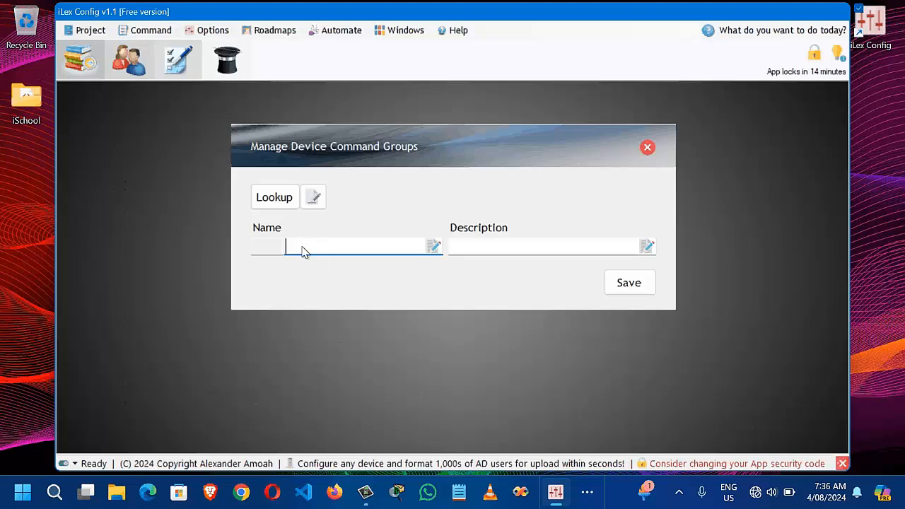
Step: Save name 'New Device Com Group' with description 'for testing' as record 19
type("New Device Comm")
key("BackSpace")
type("Grou")
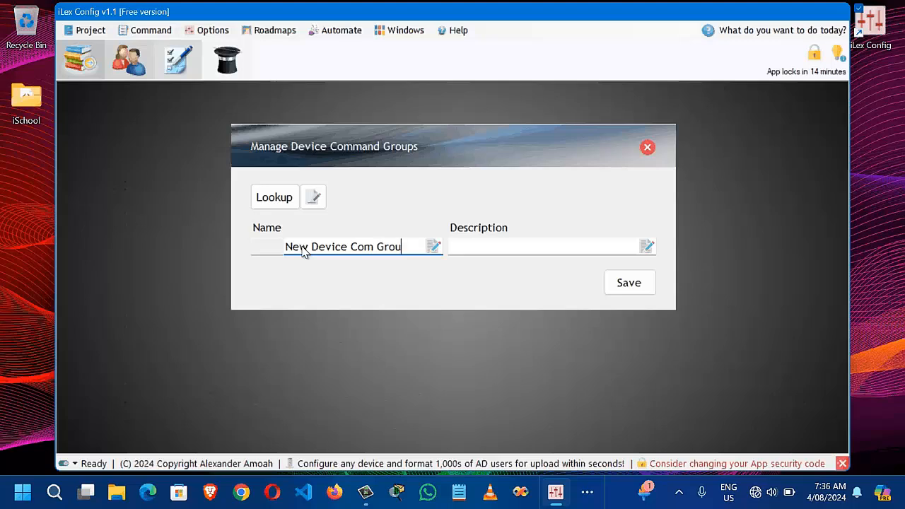
type("[p")
key("BackSpace")
key("BackSpace")
type("p")
left_click(485, 245)
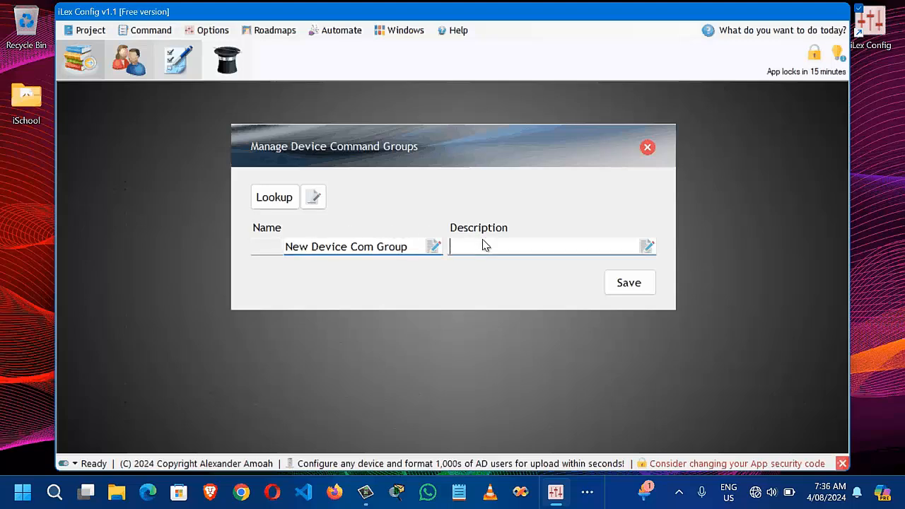
type("for testing")
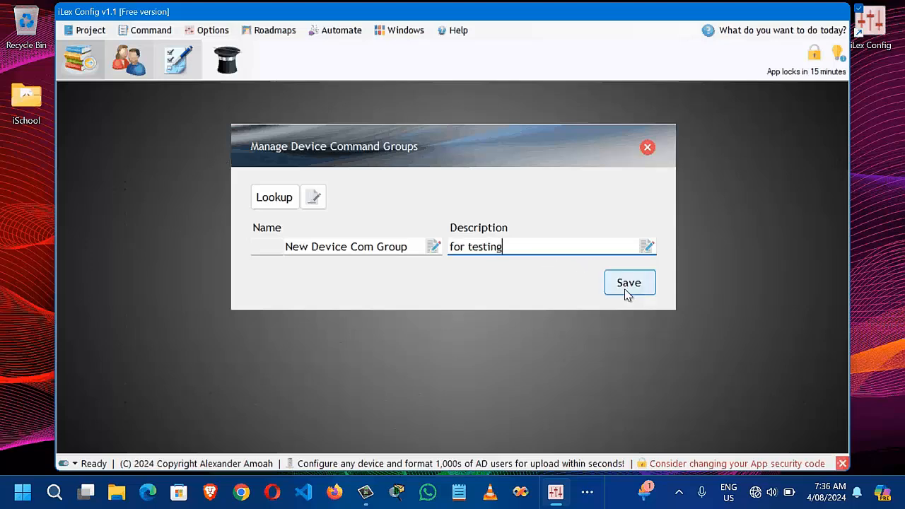
left_click(625, 292)
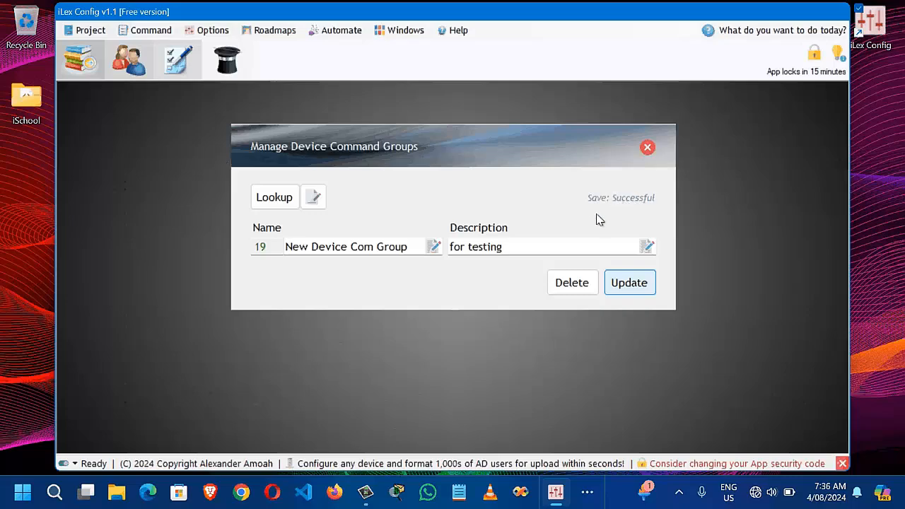
Step: Search Lookup for 'new' to confirm New Device Com Group exists, then close the form
left_click(280, 207)
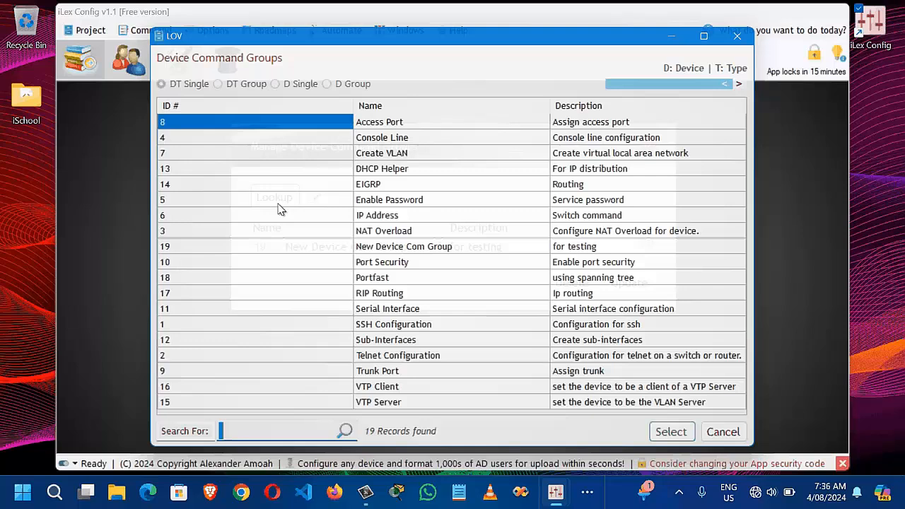
type("new")
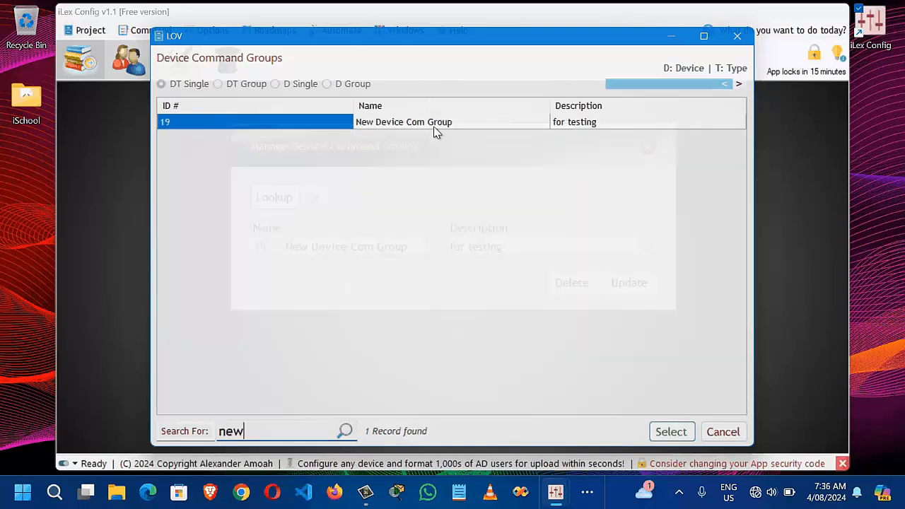
left_click(434, 128)
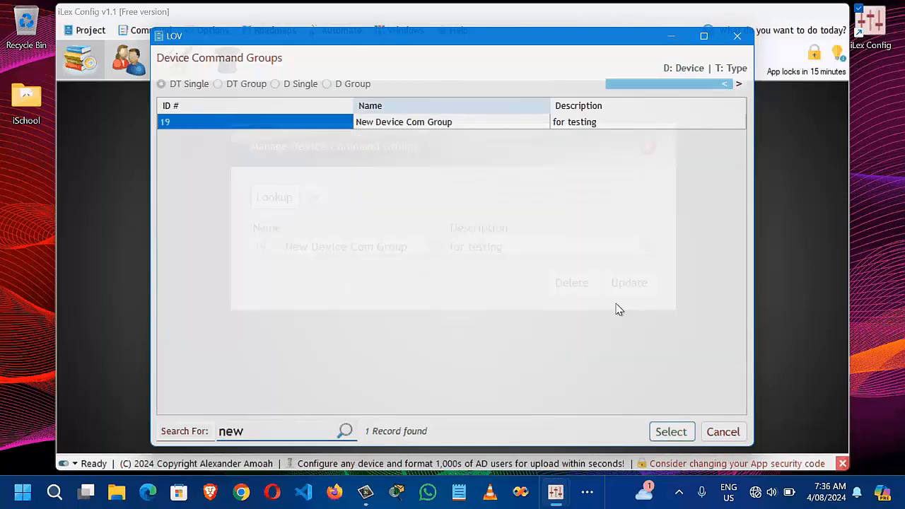
left_click(671, 432)
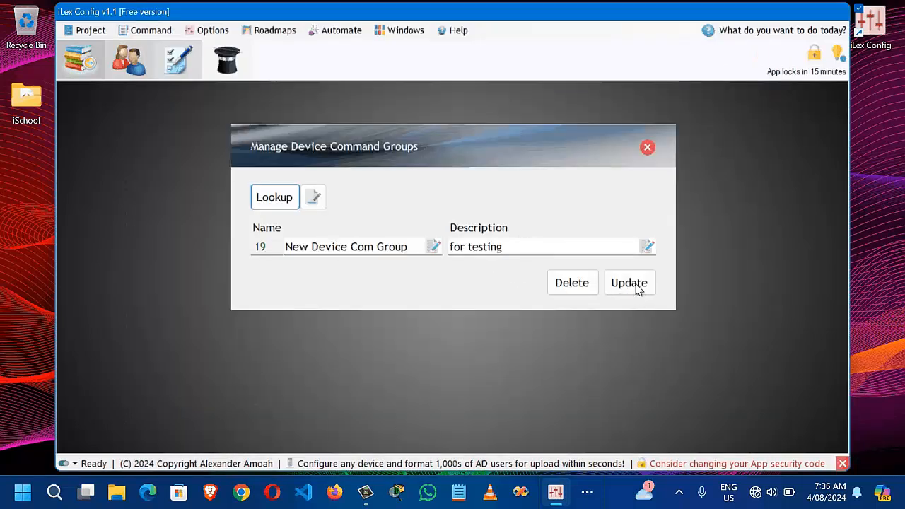
left_click(647, 148)
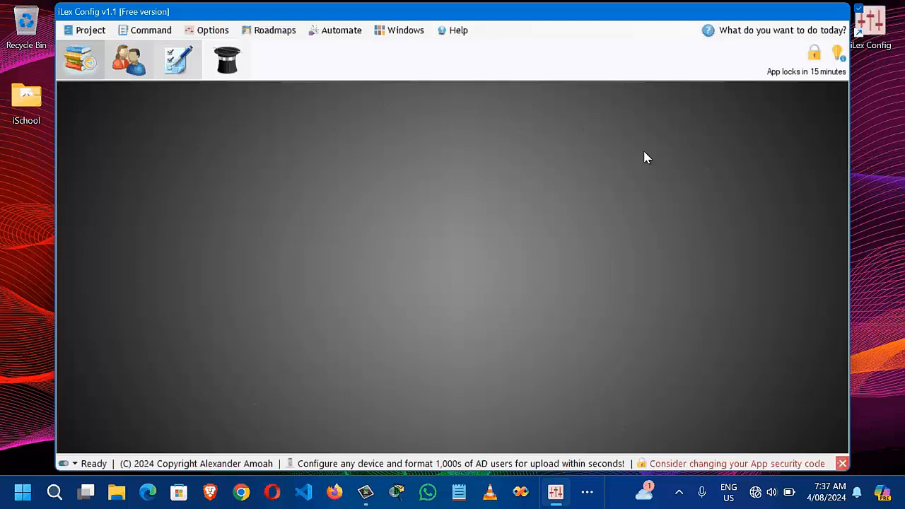
Step: Open Command > Device Type and choose Hub (ID 5) as the device type
left_click(162, 35)
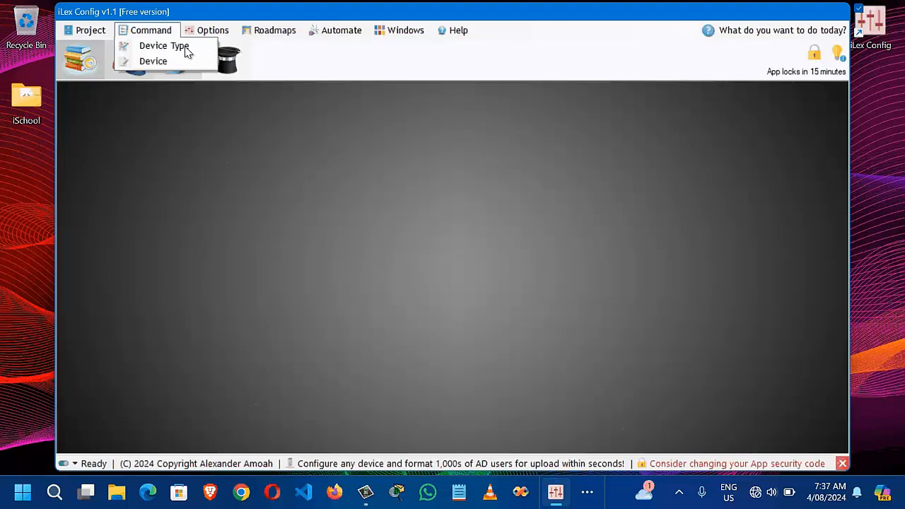
left_click(202, 53)
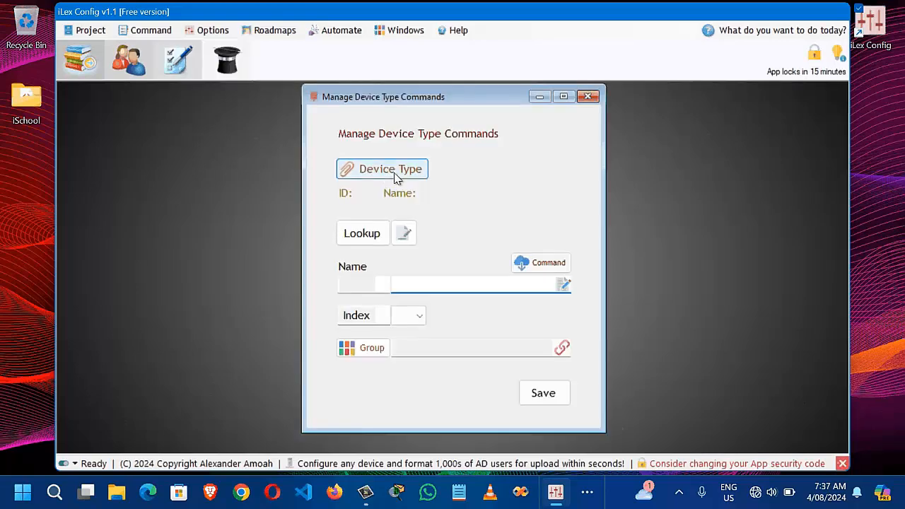
left_click(394, 177)
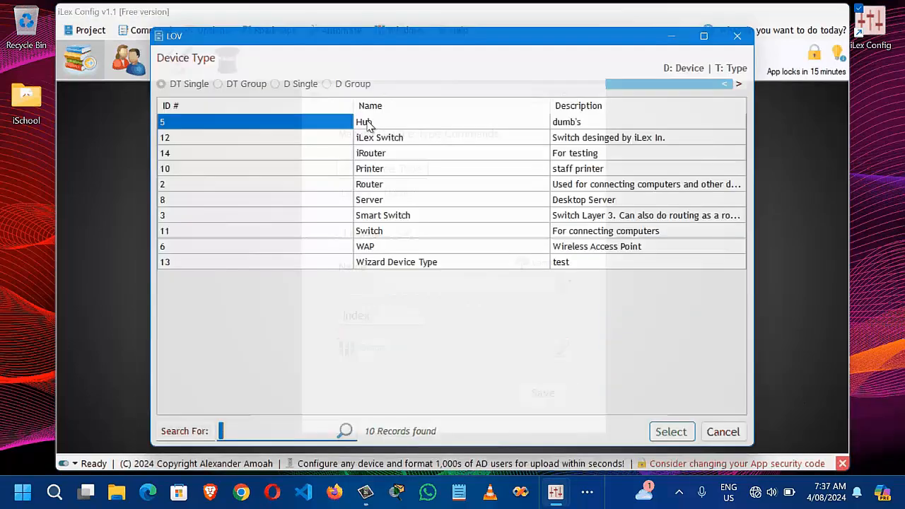
left_click(678, 440)
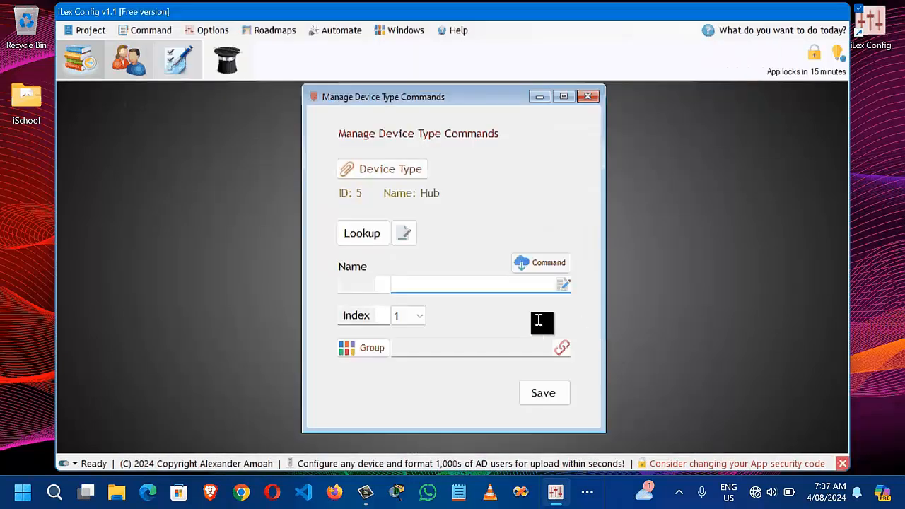
Step: For Hub, save 'command 1' under New Command Group, getting ID 78
left_click(371, 349)
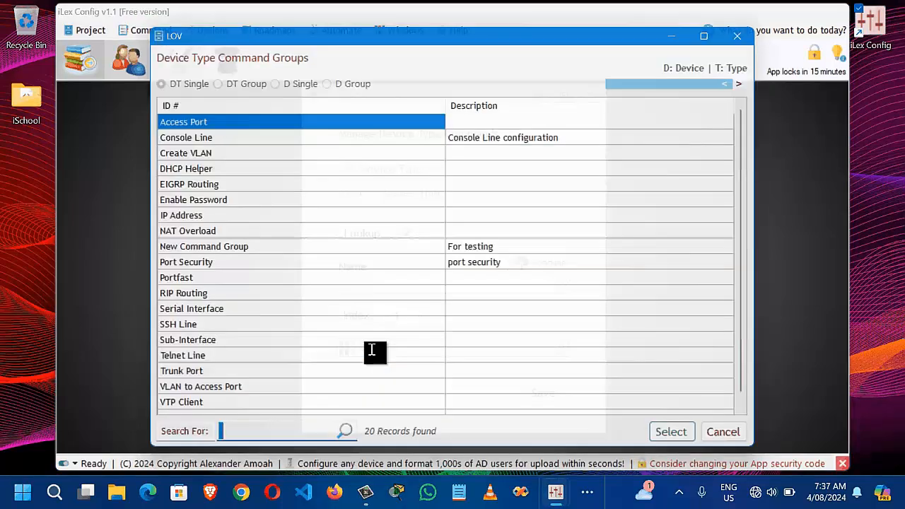
type("new")
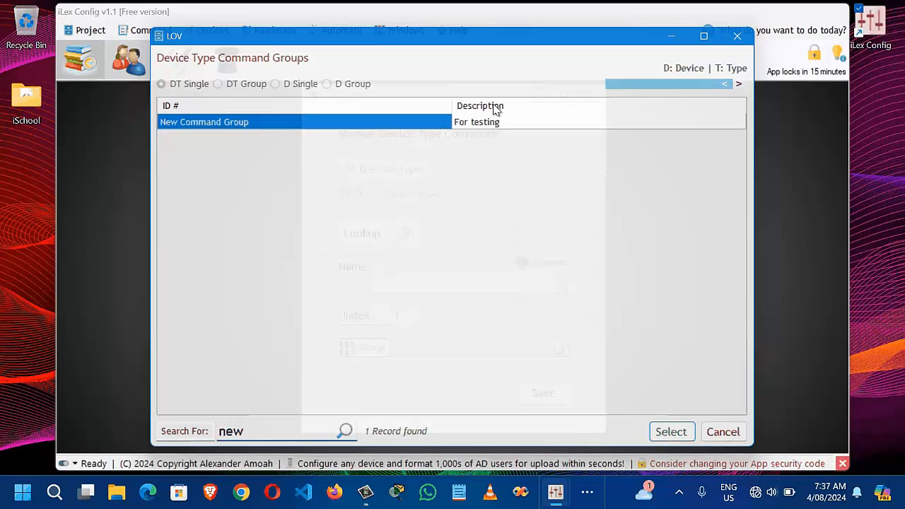
left_click(672, 439)
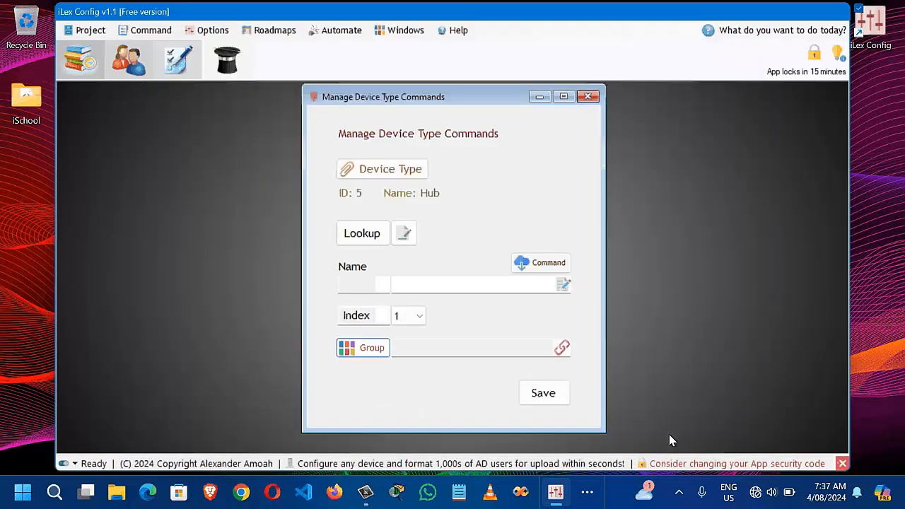
left_click(446, 285)
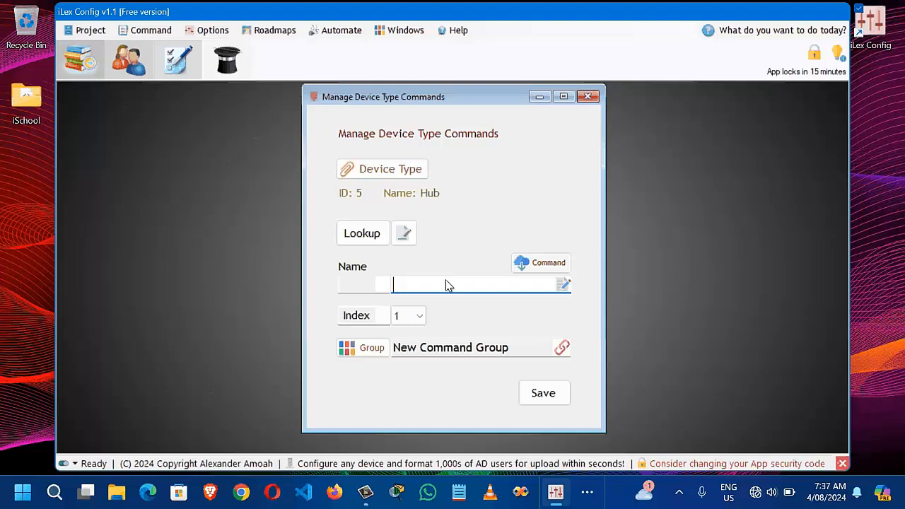
type("command 1")
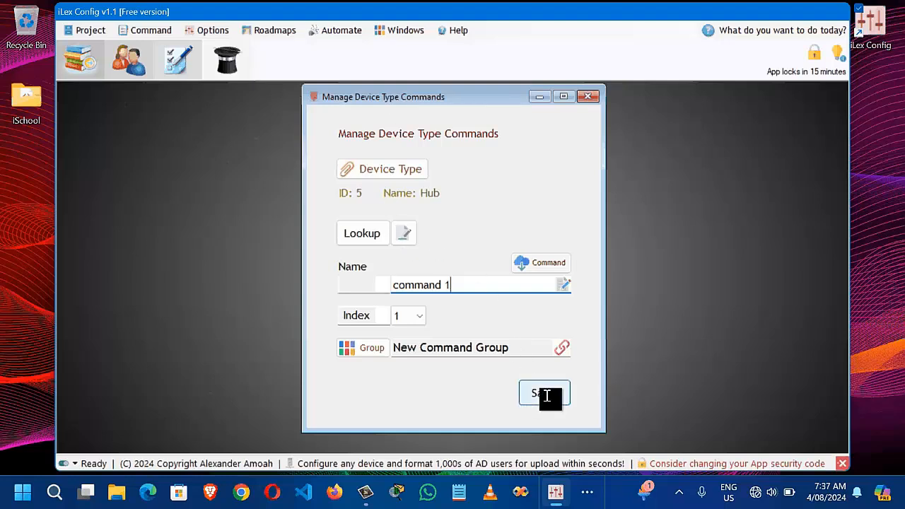
left_click(546, 396)
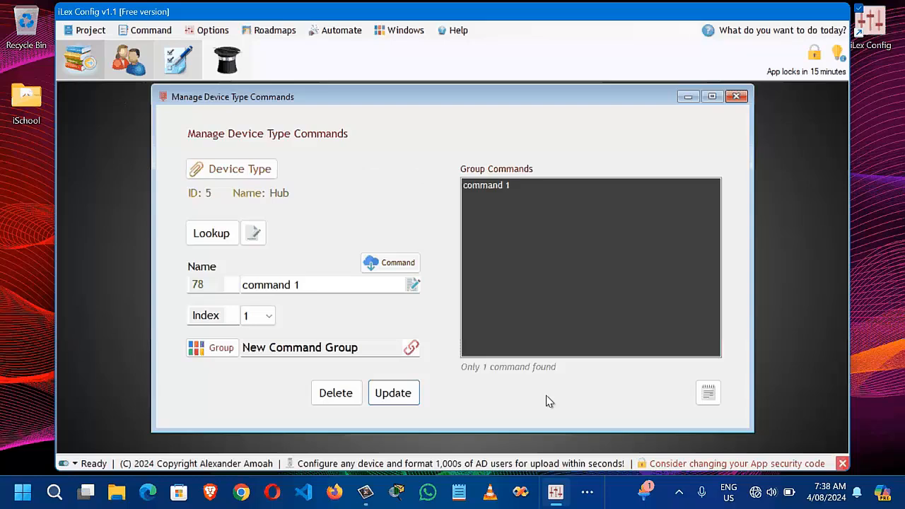
Step: Create a new entry named 'command 2' at index 2 in New Command Group and save it
left_click(254, 236)
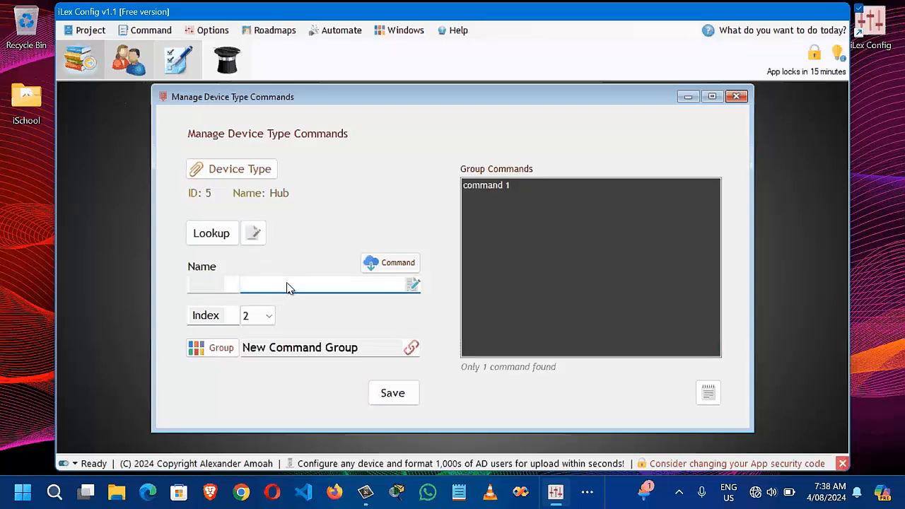
type("command 2")
left_click(397, 394)
left_click(396, 395)
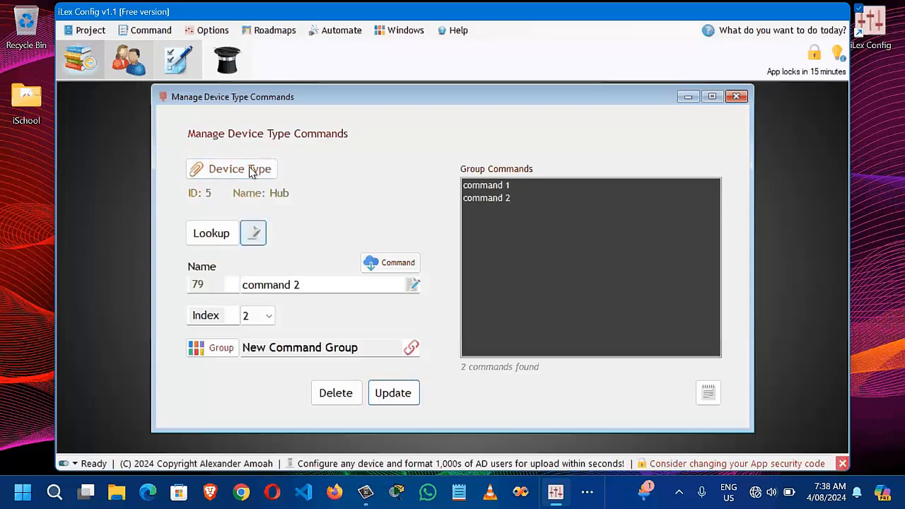
Step: Pick WAP as the device type and choose New Command Group as its group
left_click(248, 174)
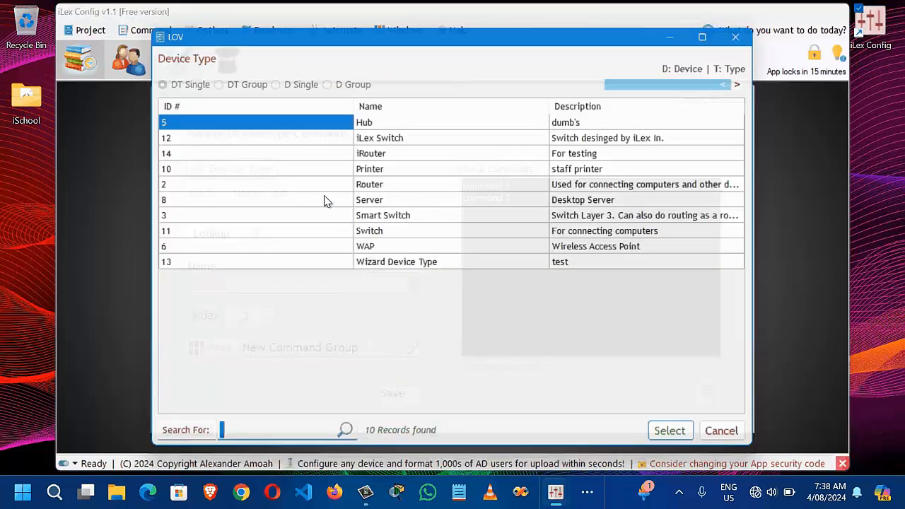
double_click(397, 244)
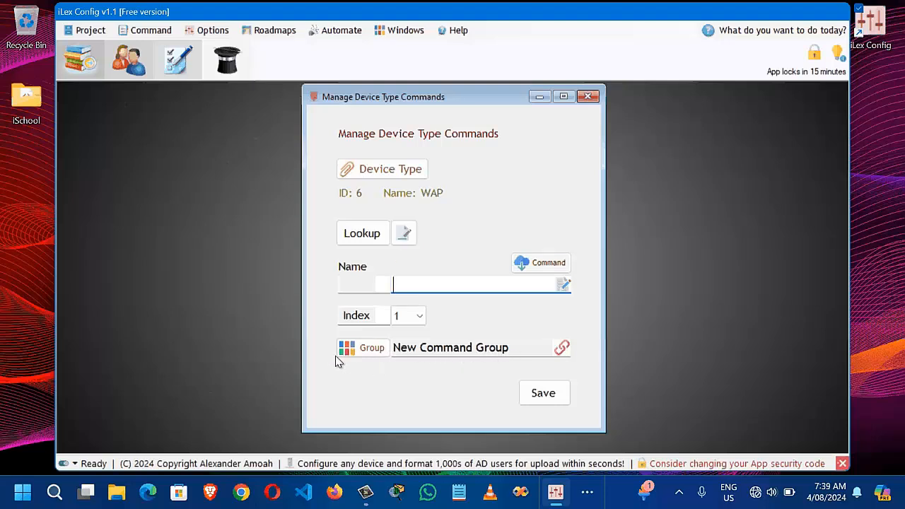
left_click(379, 357)
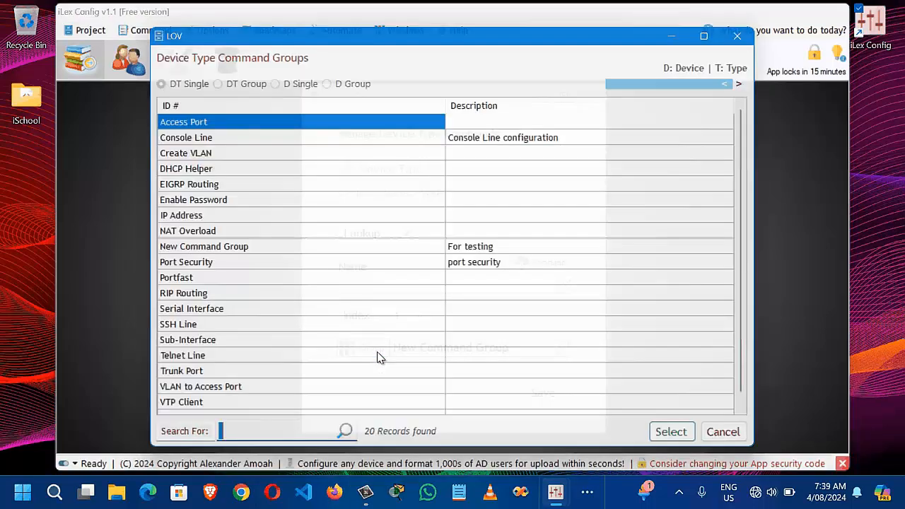
type("new")
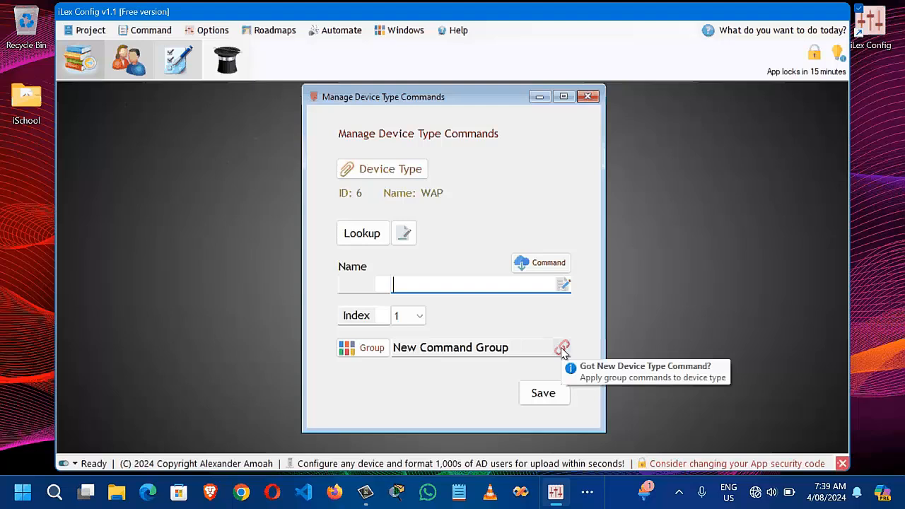
Step: Apply the group's commands with range start 1 and end 2 to WAP, confirming with Yes
left_click(563, 352)
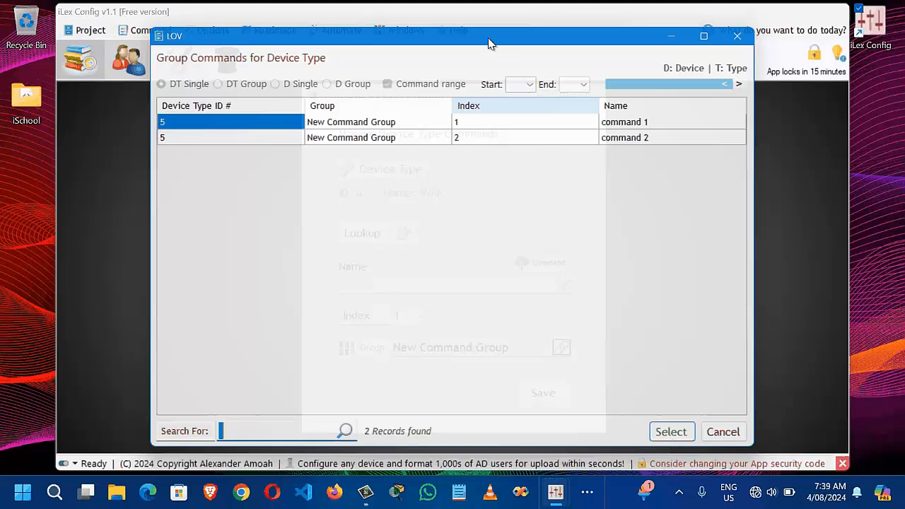
left_click(527, 90)
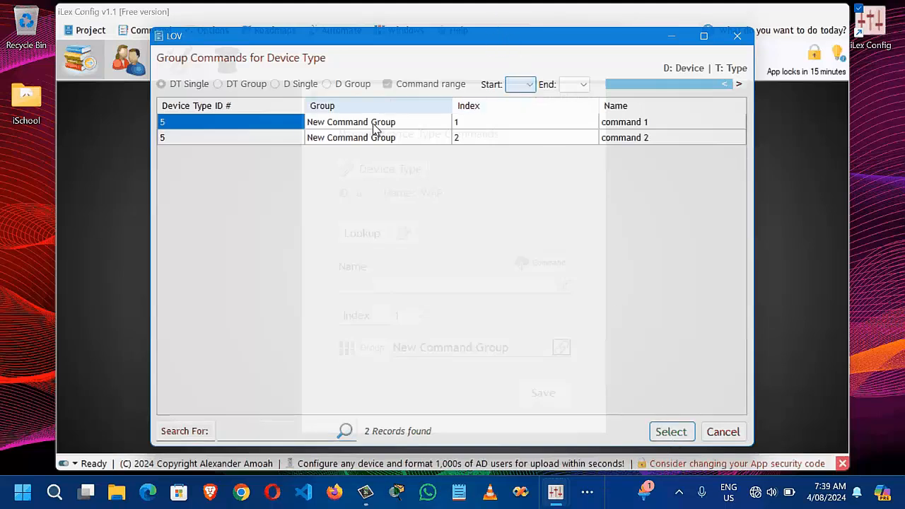
left_click(397, 125)
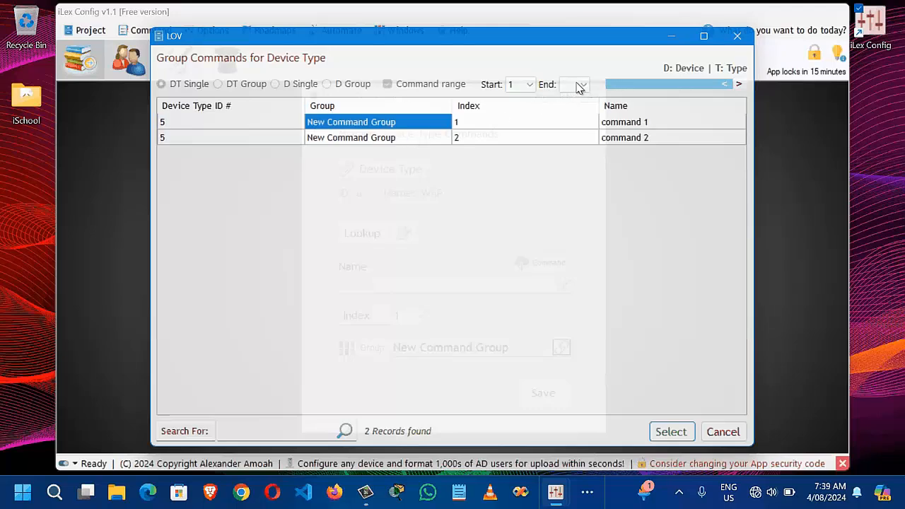
left_click(578, 86)
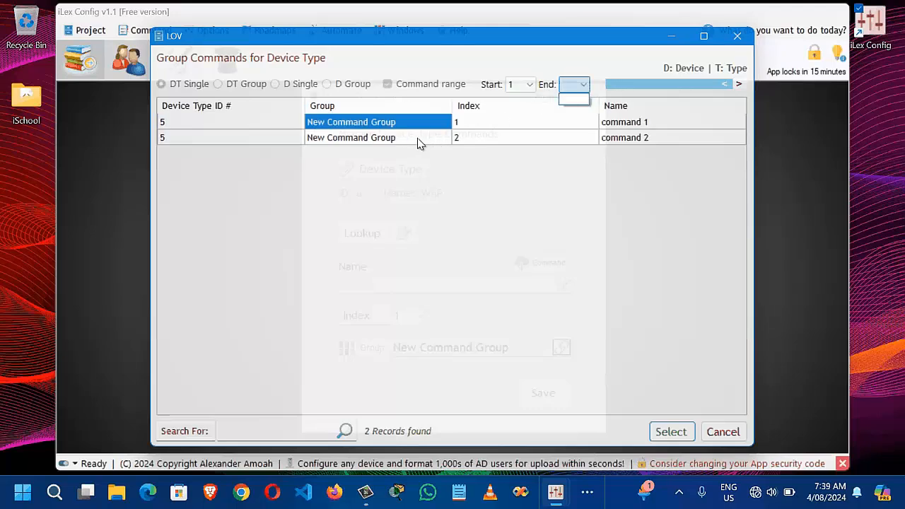
left_click(570, 99)
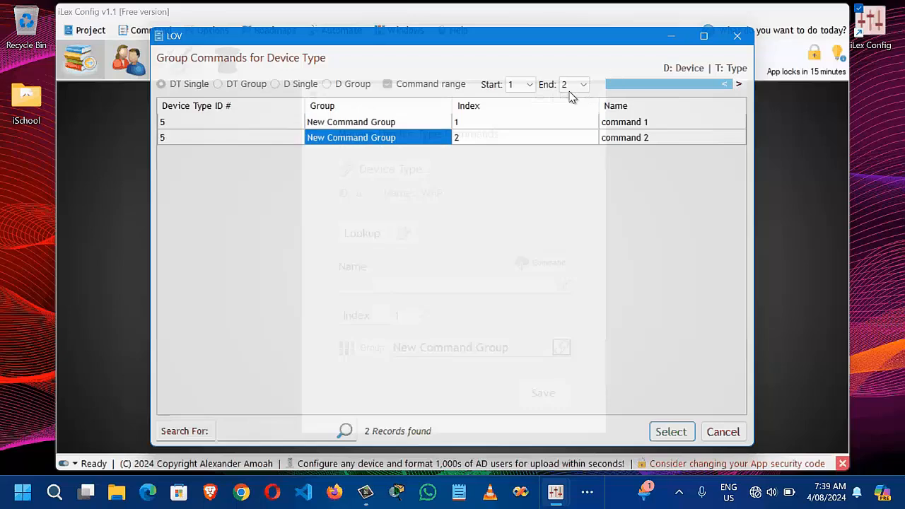
left_click(673, 433)
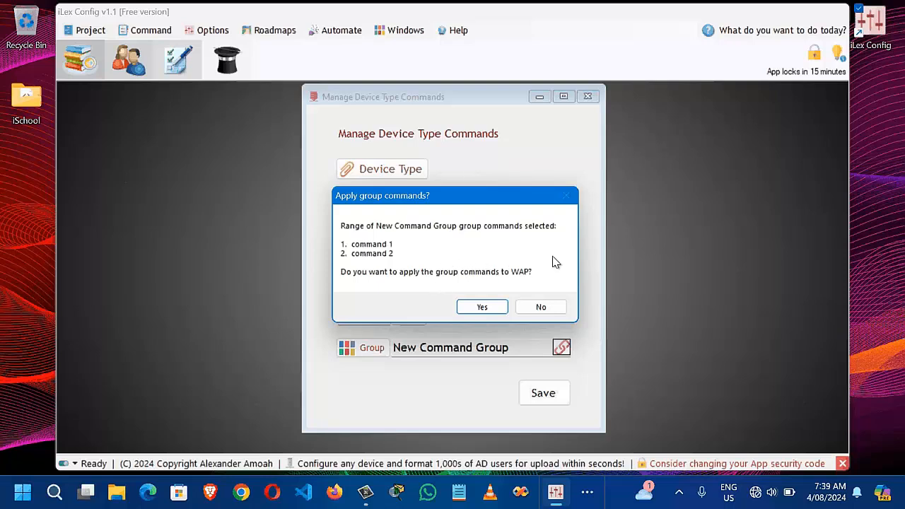
left_click(485, 309)
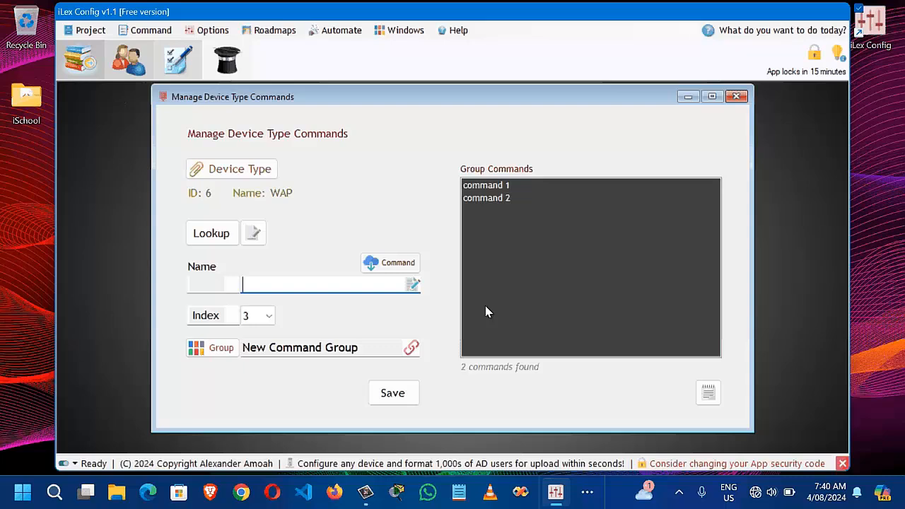
Step: Close the device type window, open device commands for Wizard Device, and link New Device Com Group
left_click(738, 101)
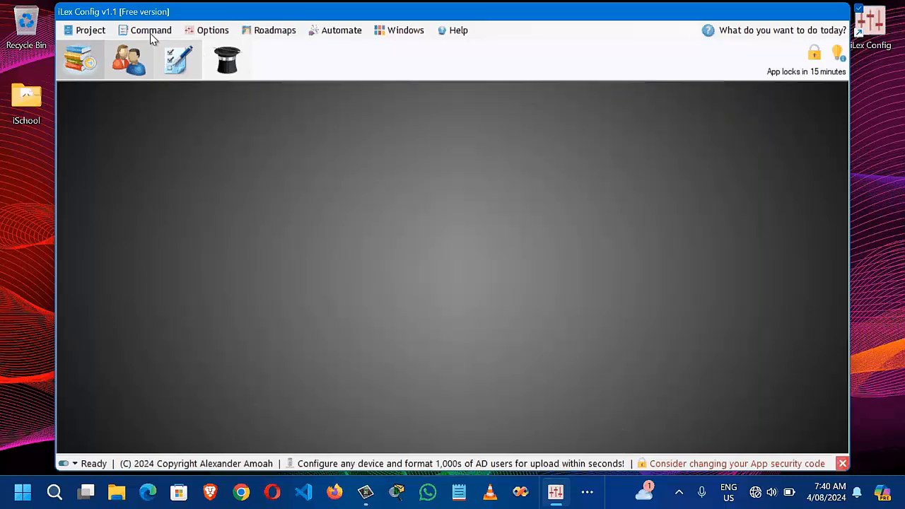
left_click(150, 32)
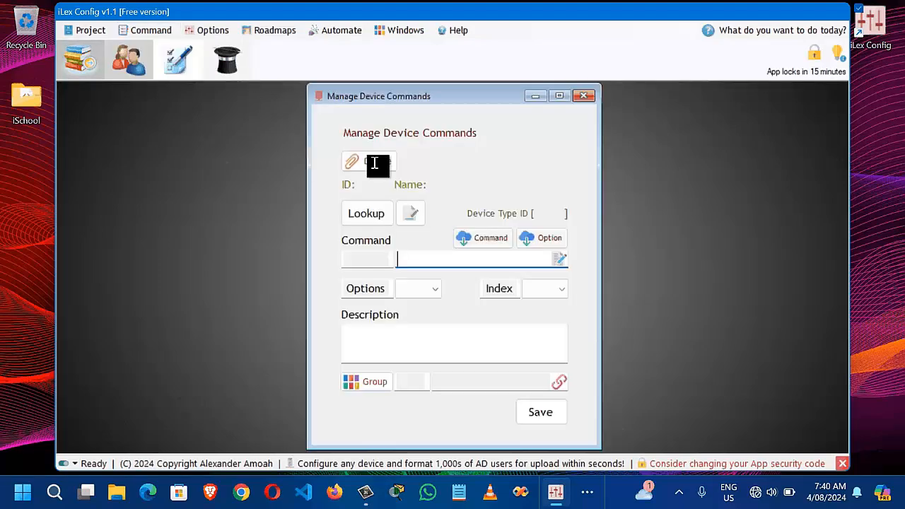
left_click(374, 163)
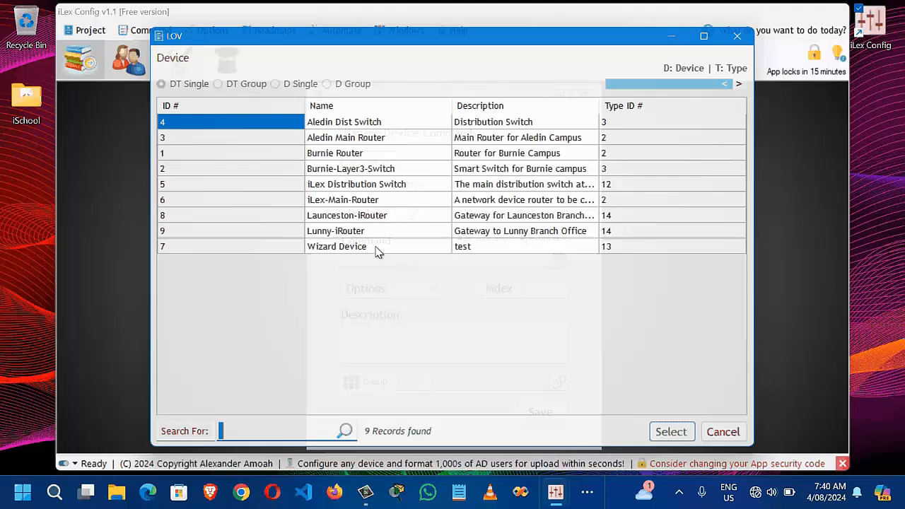
double_click(379, 247)
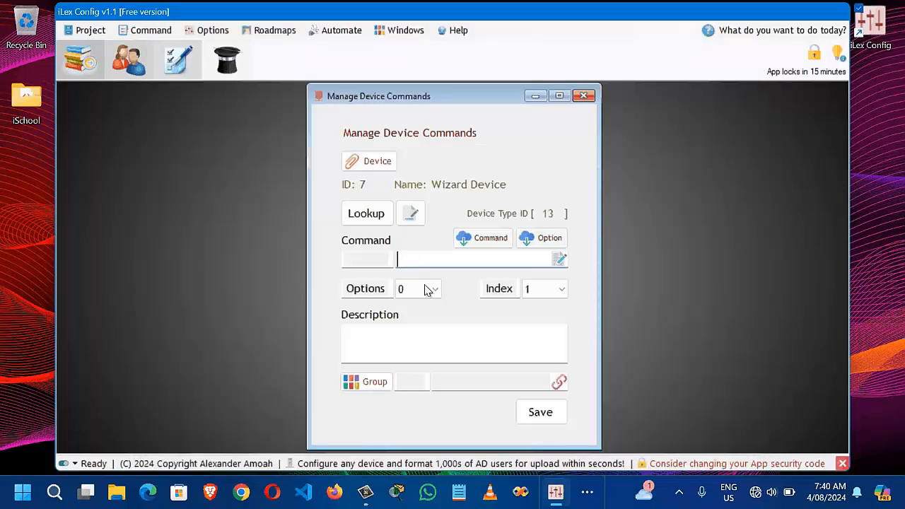
left_click(374, 386)
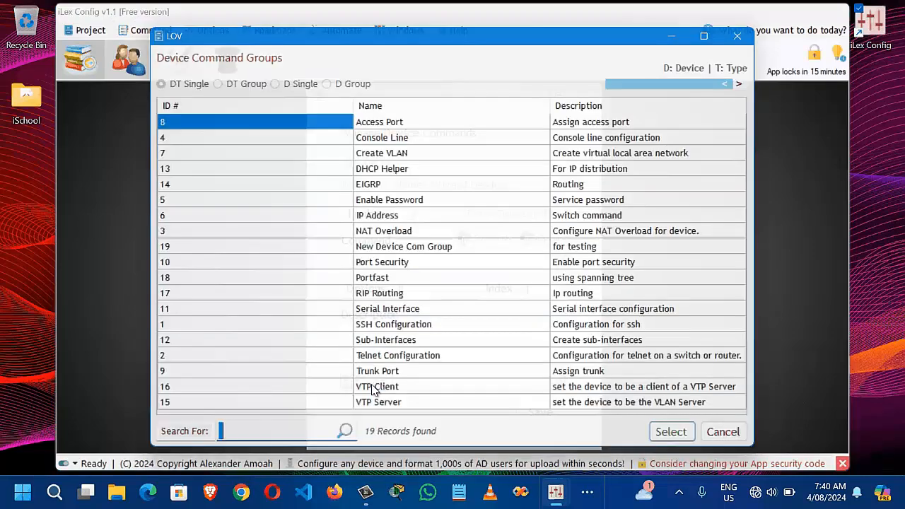
type("new")
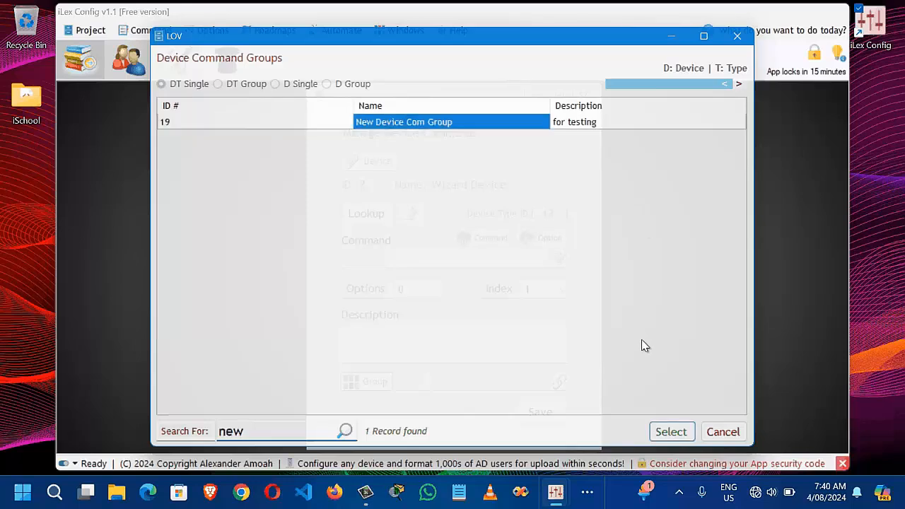
left_click(671, 432)
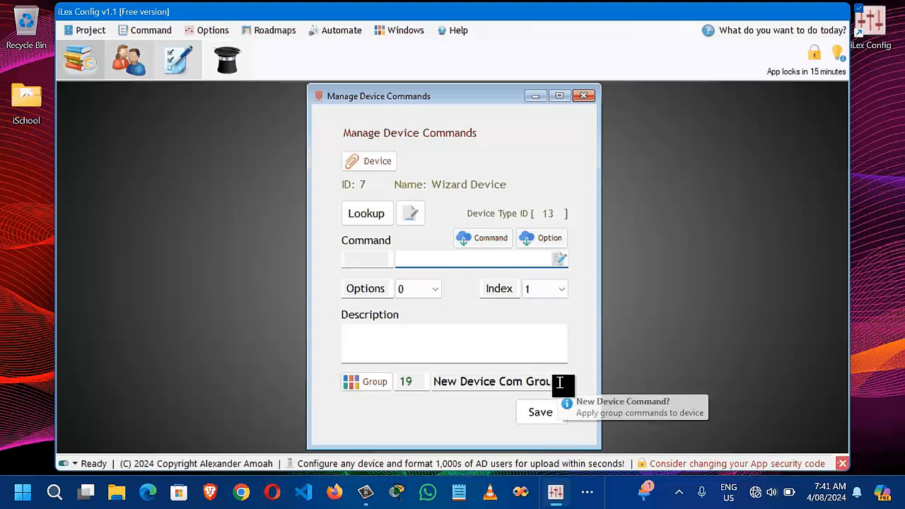
left_click(559, 383)
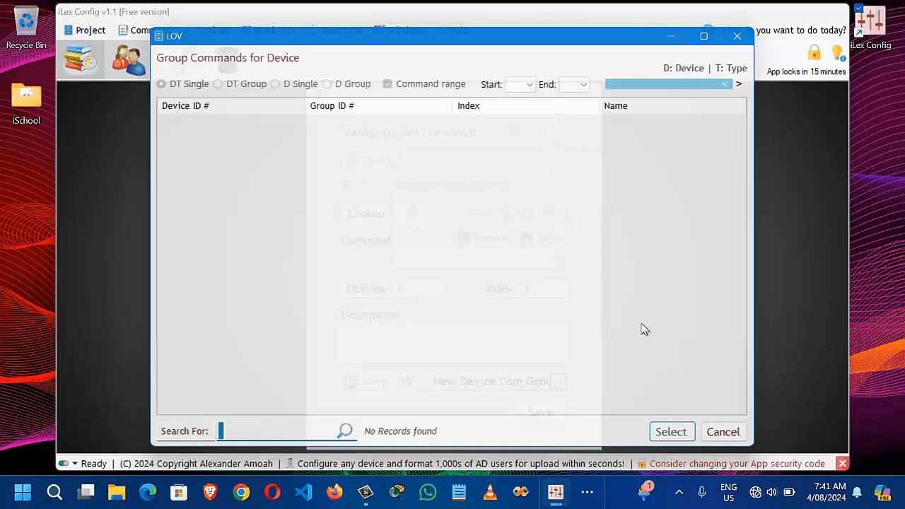
key("Escape")
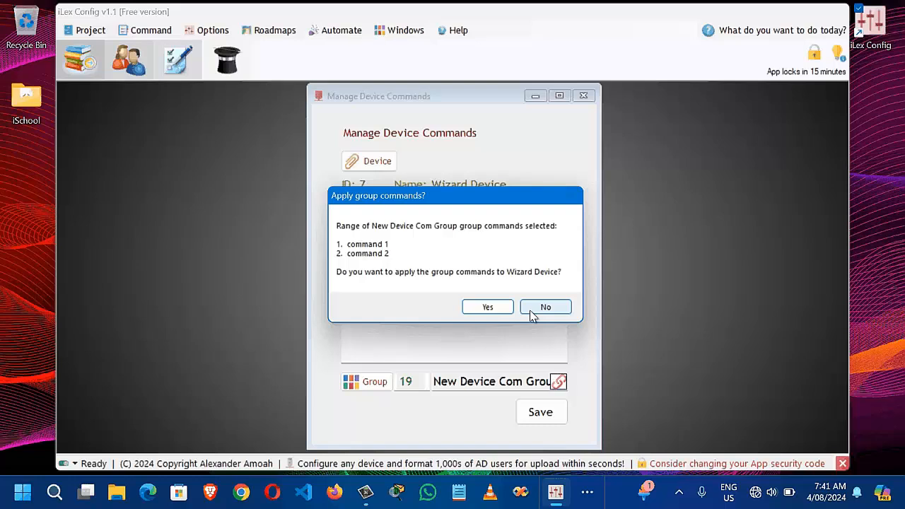
left_click(532, 315)
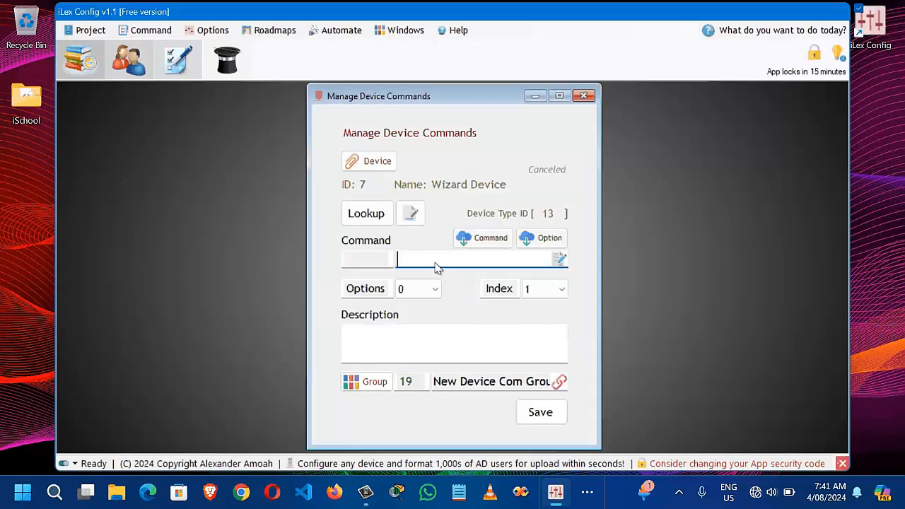
Step: Save two commands to Wizard Device's group: 'device com 1' and 'device comm 2' at index 2
type("devi")
type("ce pro")
type("m")
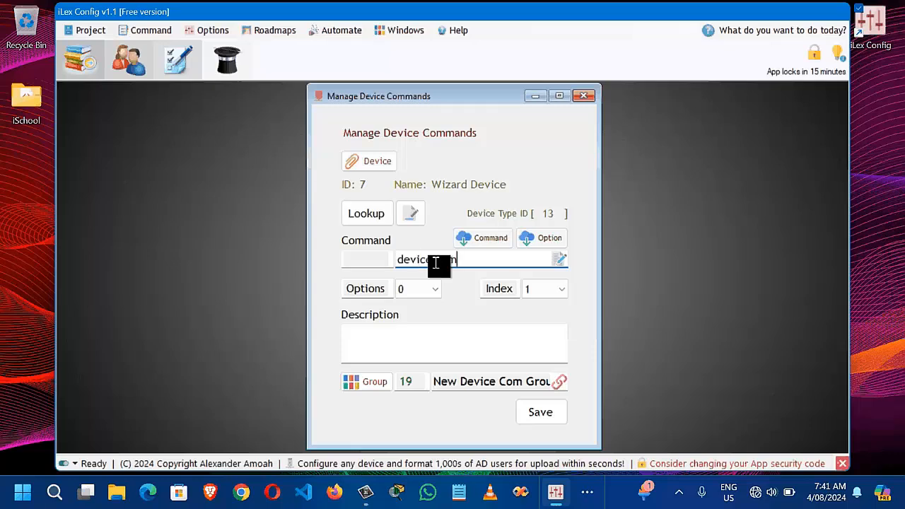
type(" 1")
left_click(542, 413)
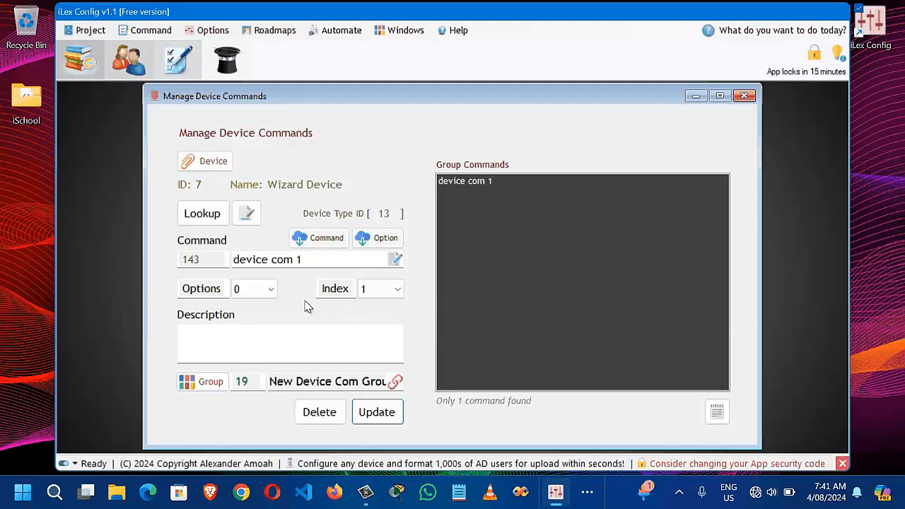
left_click(242, 213)
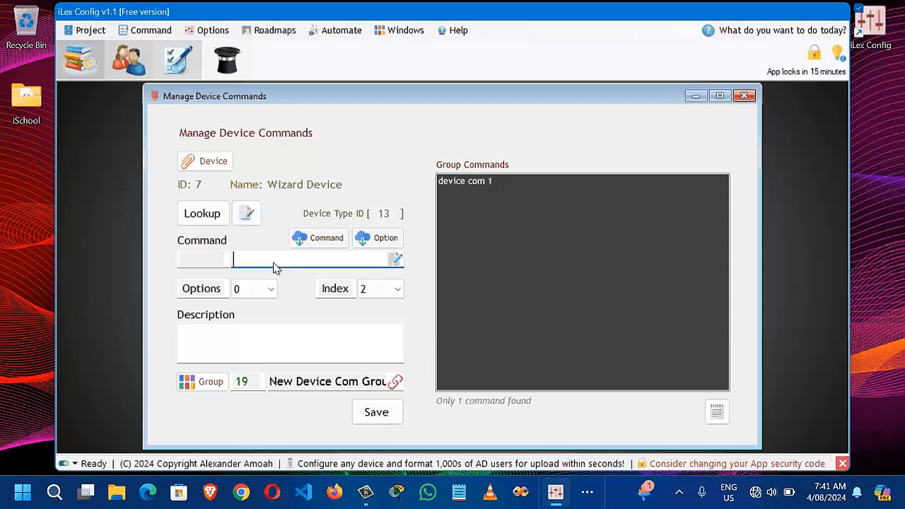
type("device comm 2")
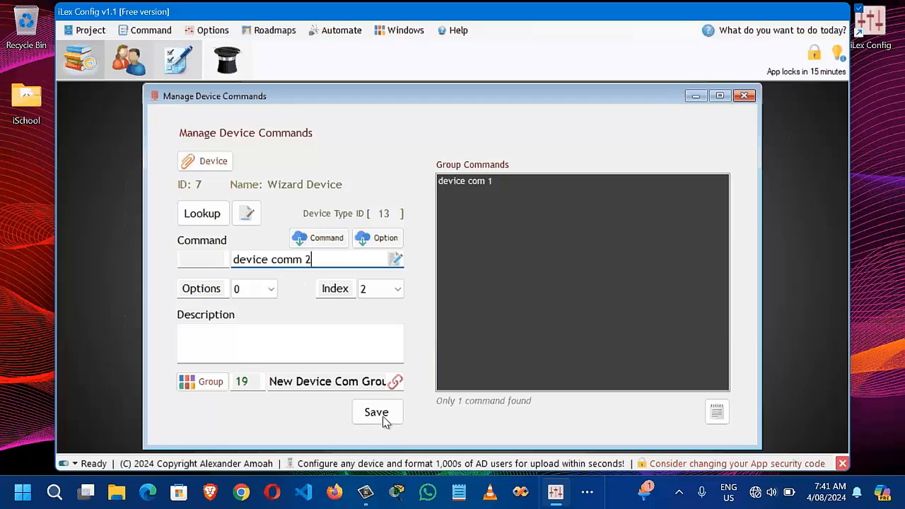
left_click(384, 420)
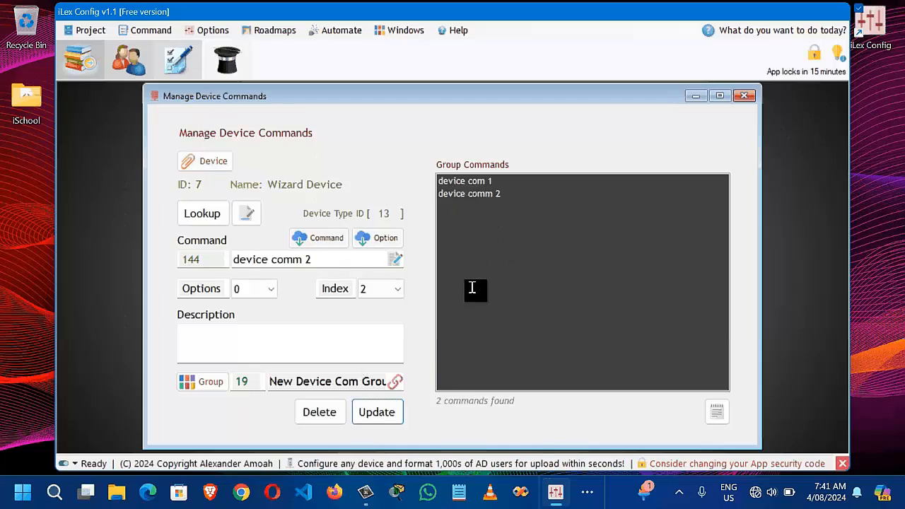
Step: Target Lunny-iRouter with New Device Com Group and list device com 1 and device comm 2
left_click(214, 163)
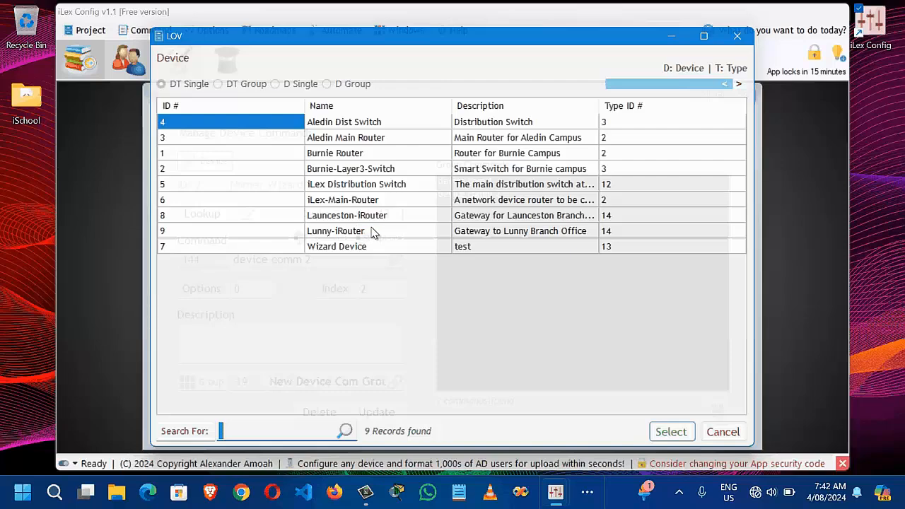
double_click(372, 231)
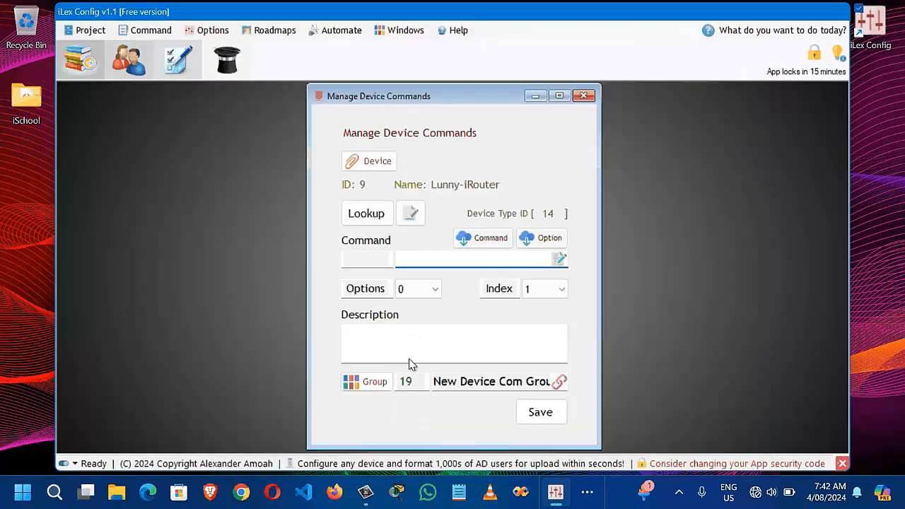
left_click(375, 382)
type("new")
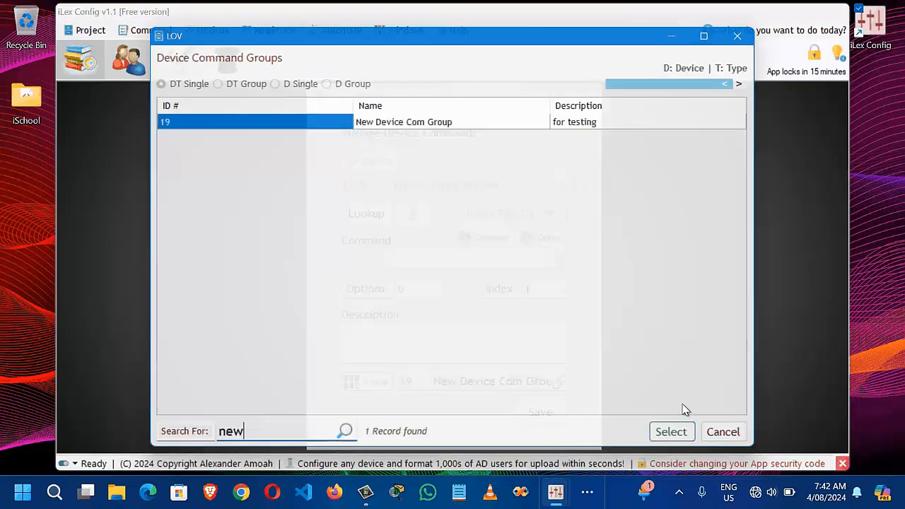
key("Tab")
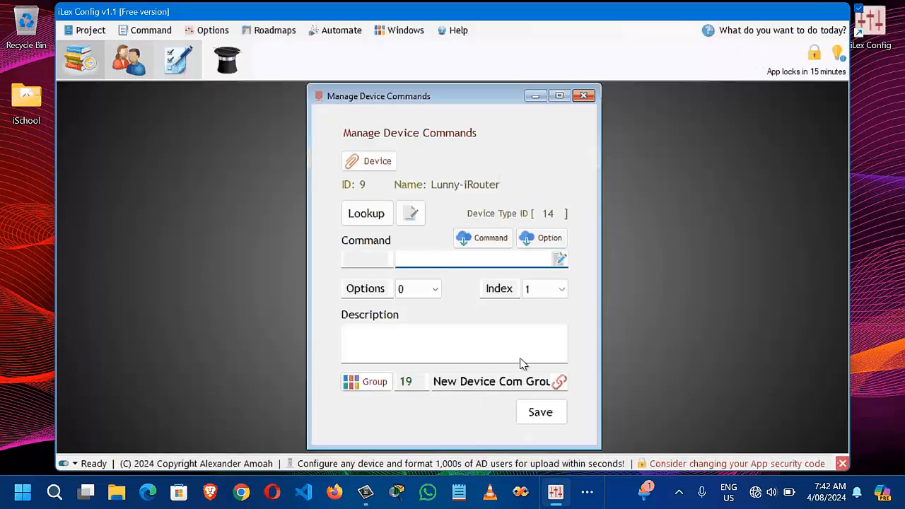
left_click(560, 383)
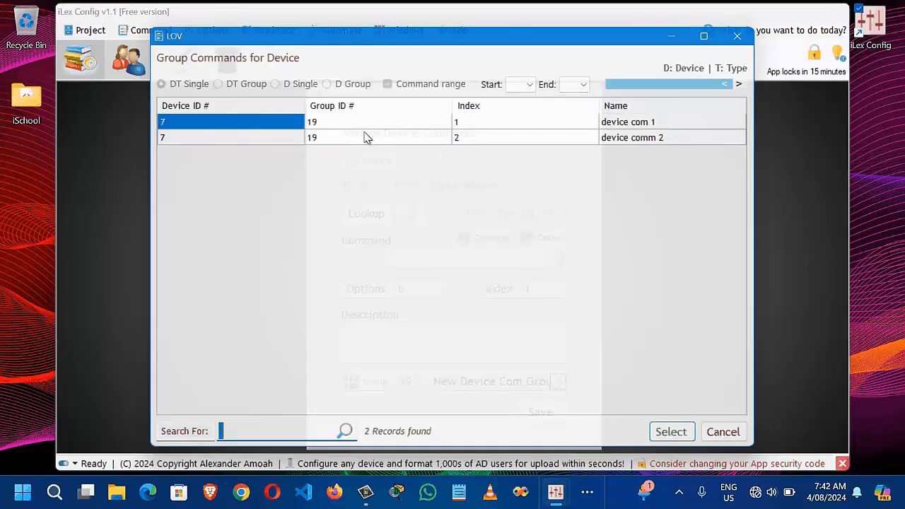
Step: Apply the range device com 1 (start) to device comm 2 (end) to Lunny-iRouter and confirm
left_click(677, 437)
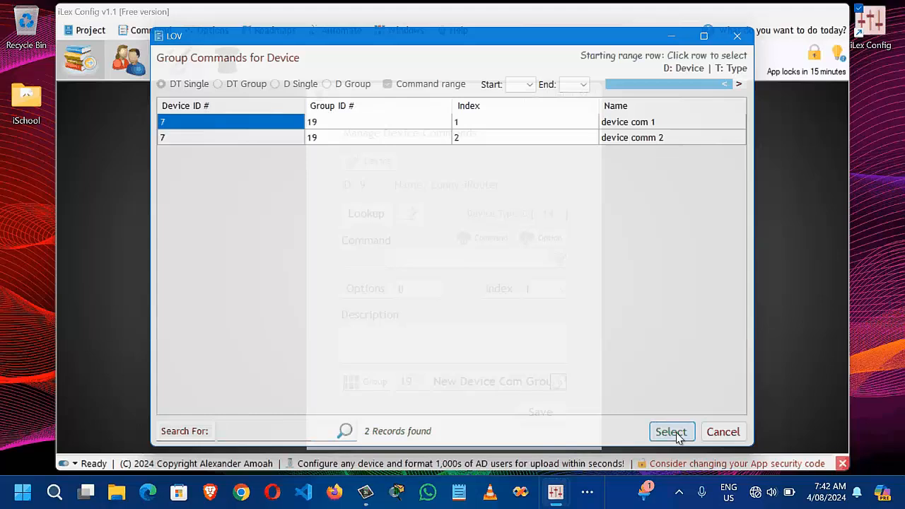
left_click(530, 85)
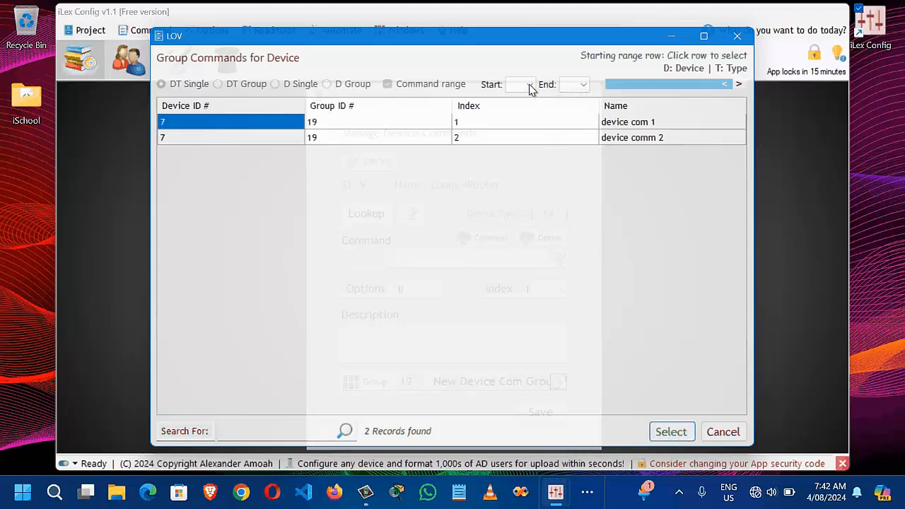
left_click(410, 119)
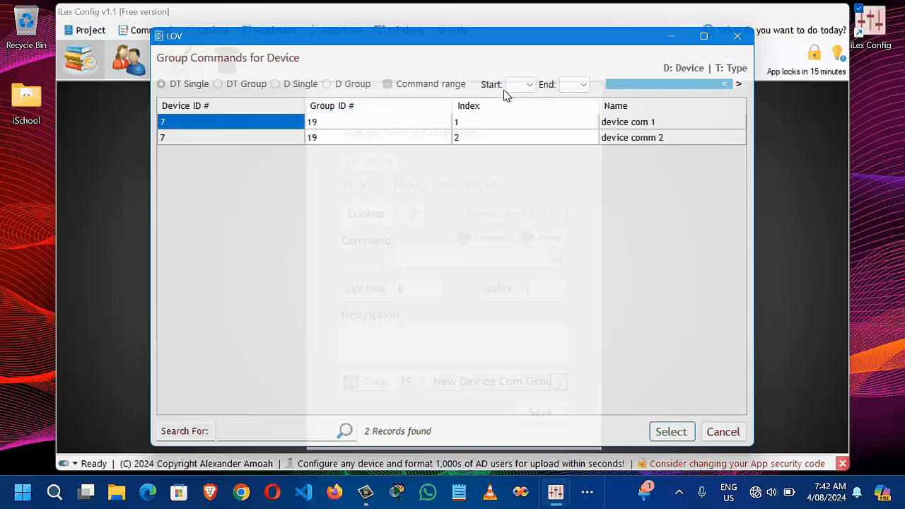
left_click(410, 126)
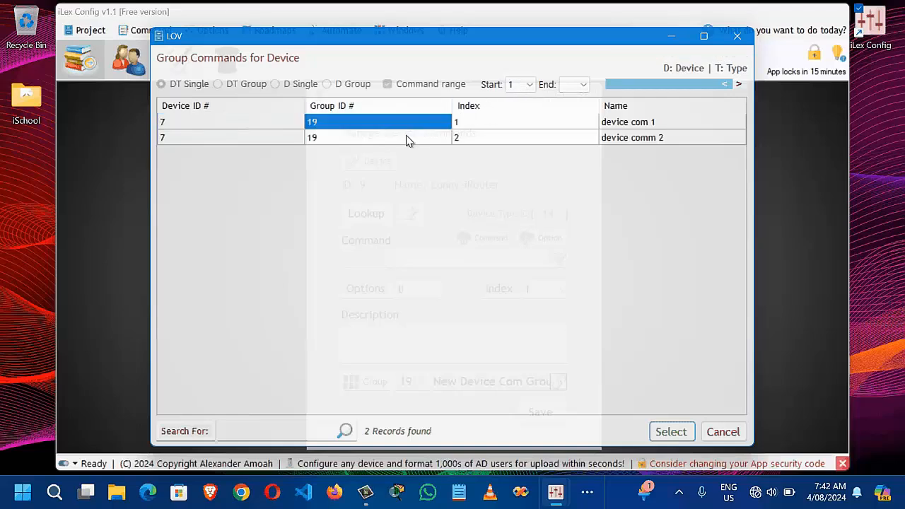
left_click(574, 86)
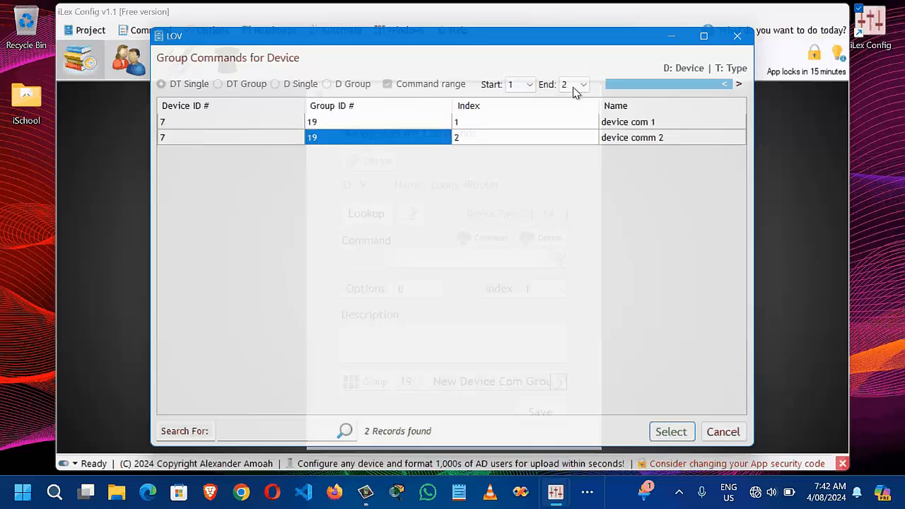
left_click(674, 439)
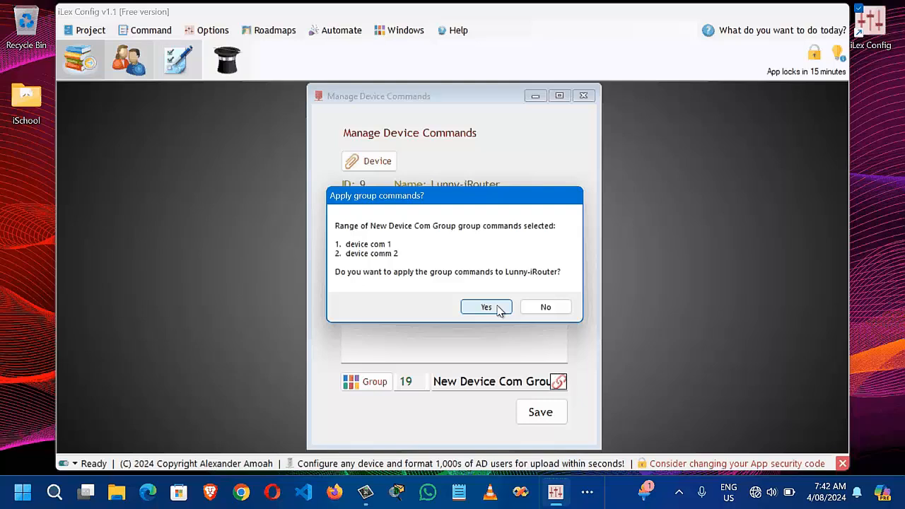
left_click(486, 307)
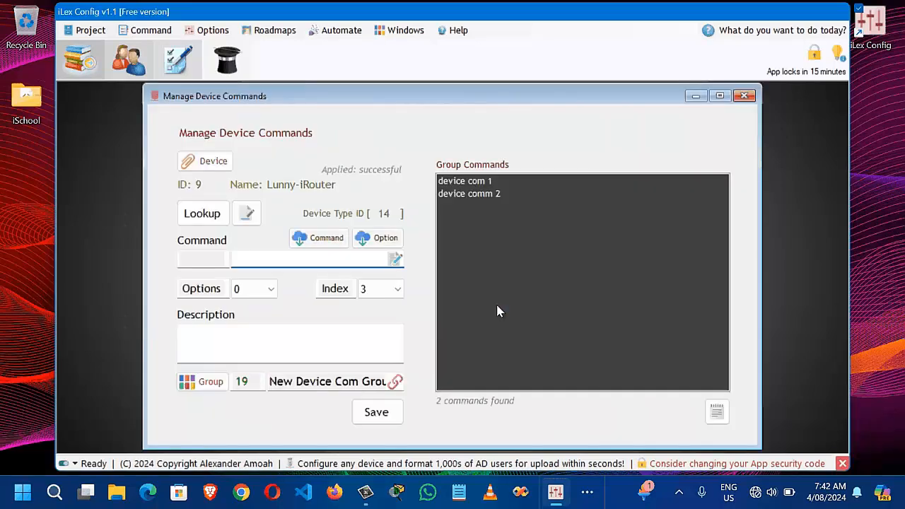